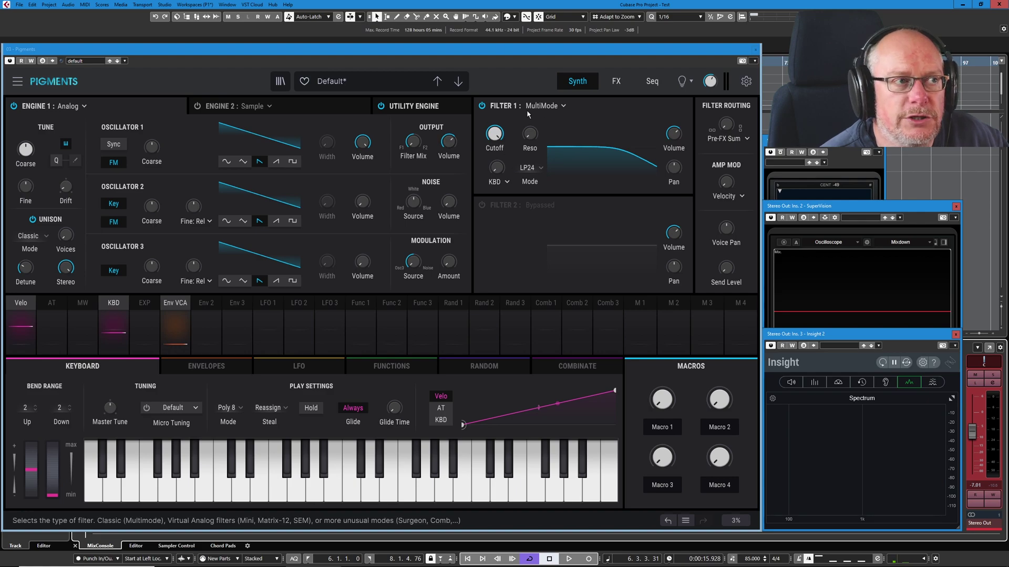
Open the Filter 1 type list, which currently shows MultiMode.
left_click(551, 106)
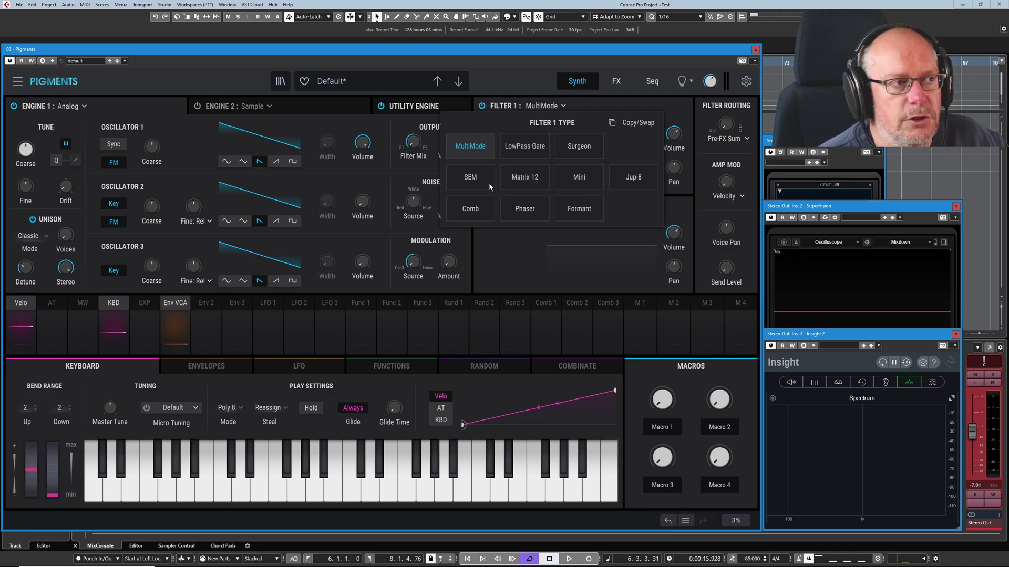
Set Filter 1 to SEM with cutoff about 1646 Hz and mode at 43% LP / 57% Notch.
left_click(471, 178)
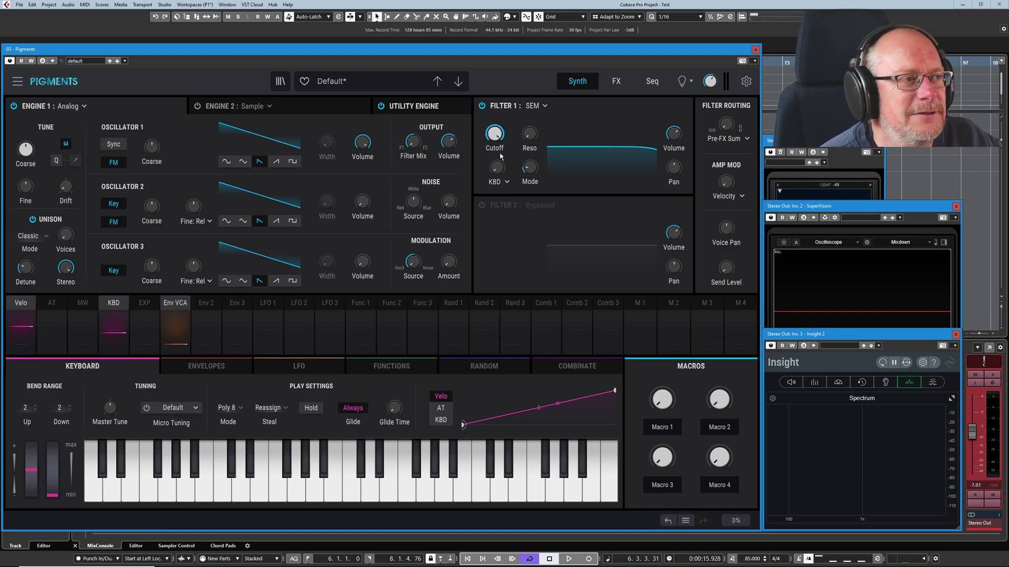
mouse_move(537, 170)
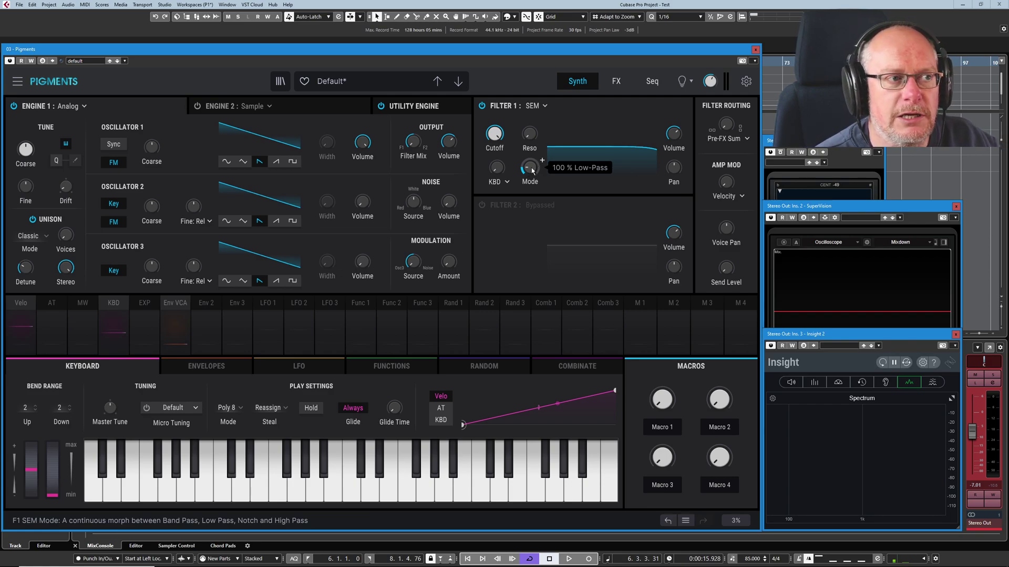
mouse_move(498, 132)
left_click_drag(498, 132, 495, 155)
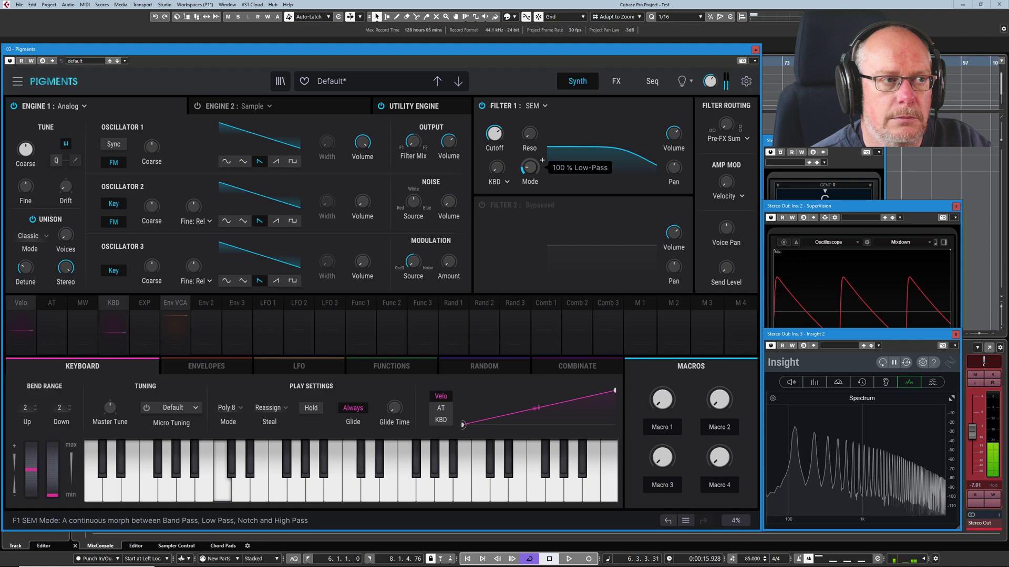
left_click_drag(529, 167, 533, 166)
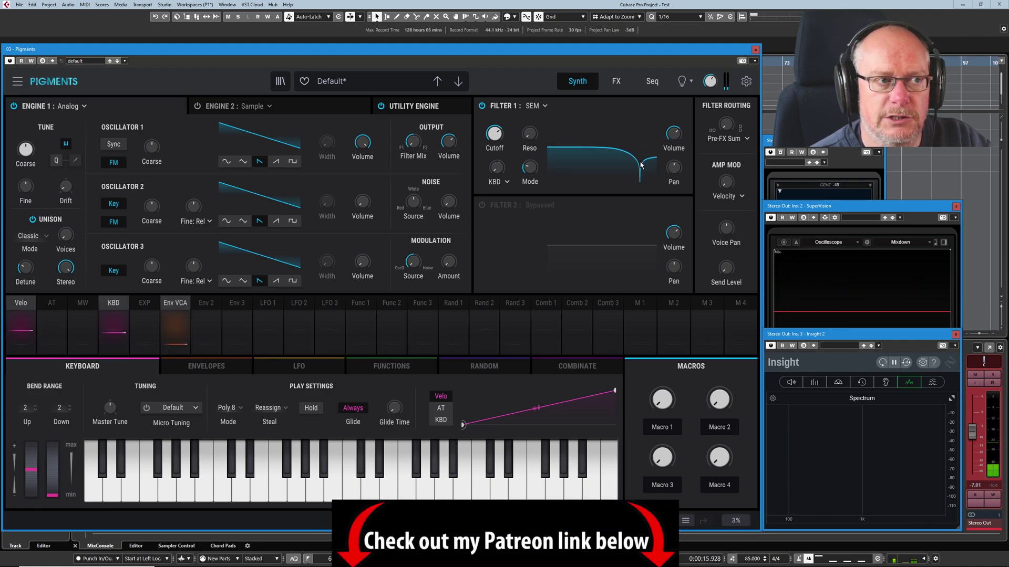
left_click_drag(529, 167, 542, 126)
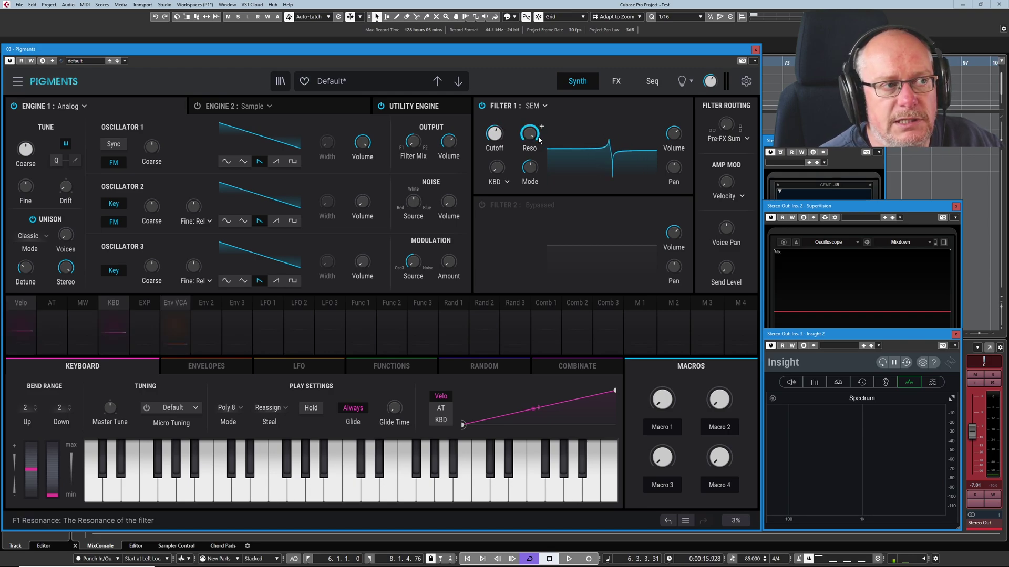
Sweep the SEM cutoff up and back down, settling near 617 Hz.
mouse_move(495, 136)
mouse_move(495, 135)
left_mouse_down()
mouse_move(495, 126)
mouse_move(495, 140)
left_mouse_up()
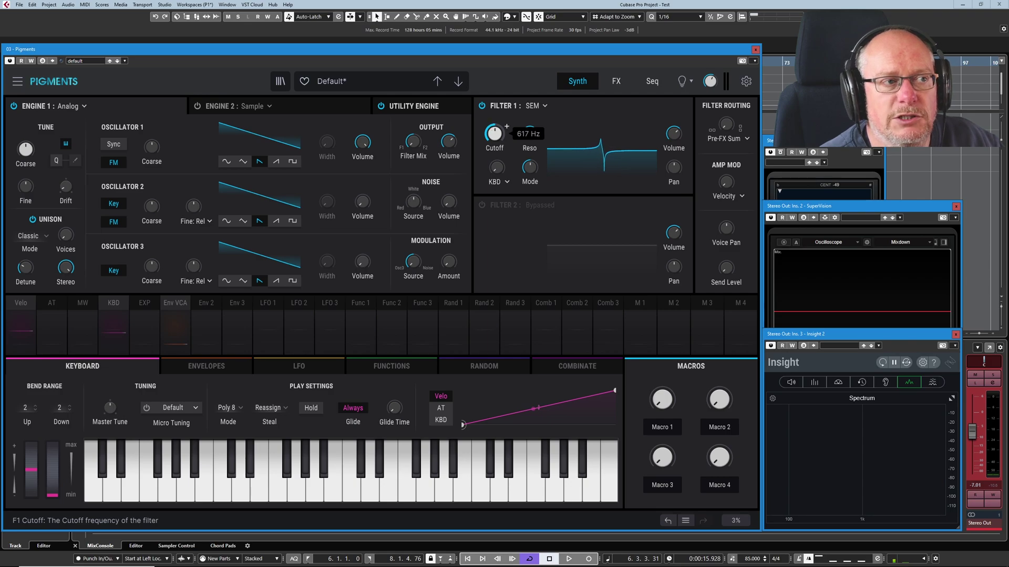
Change Filter 1 to Comb and lower its Gain from 0.891 to about 0.511.
left_click(535, 105)
left_click(475, 207)
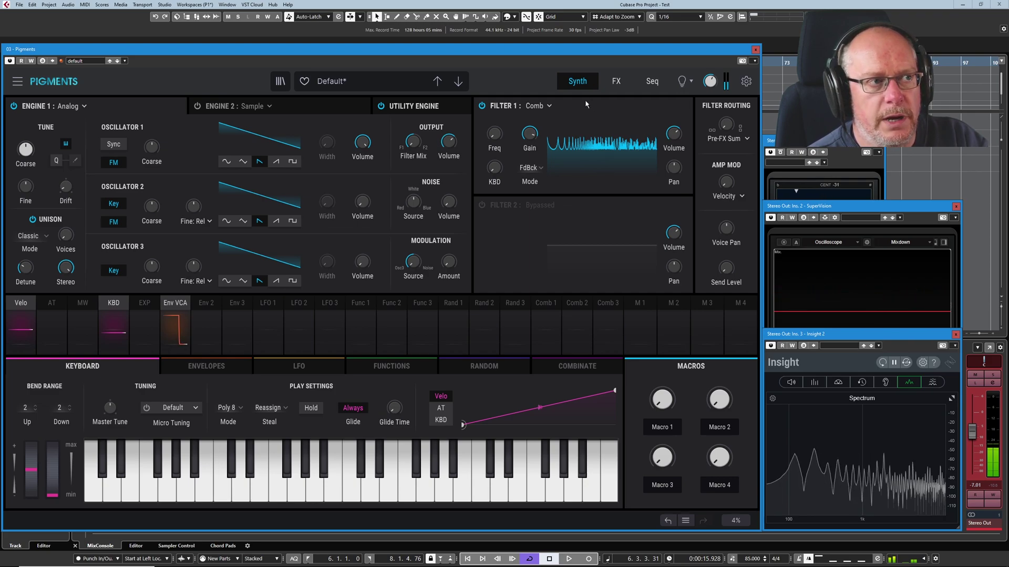
mouse_move(531, 137)
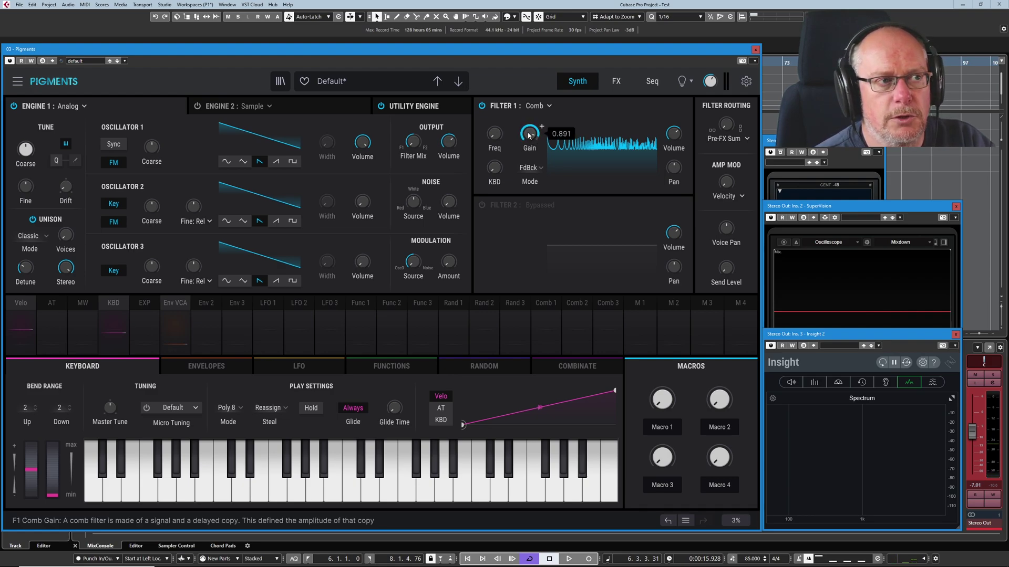
left_click_drag(529, 134, 529, 179)
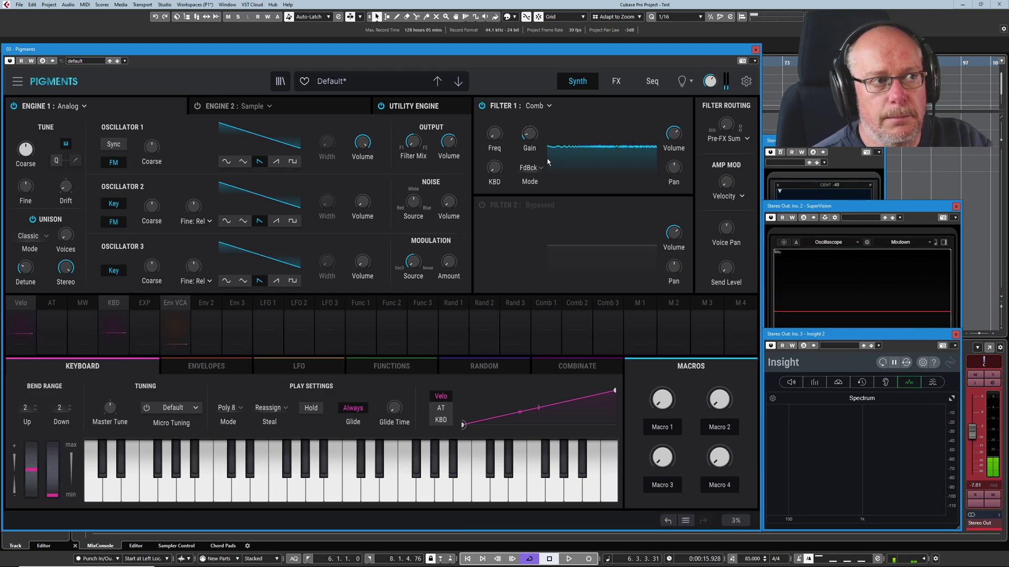
With the SuperVision scope in front, raise the Comb Gain to about 0.66 and Freq toward 1 kHz.
left_click(864, 236)
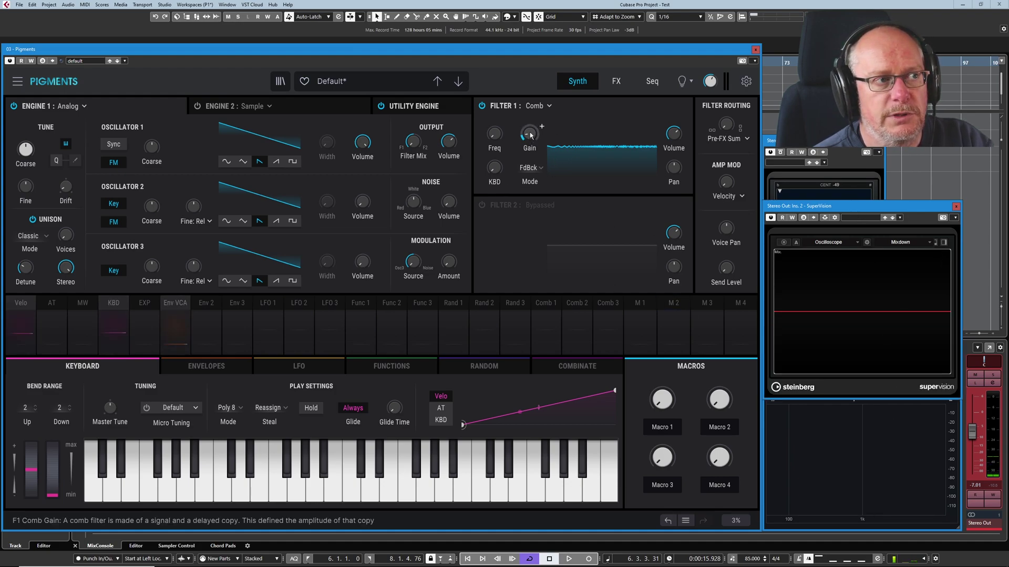
mouse_move(529, 133)
scroll(529, 133, "up", 5)
scroll(542, 127, "up", 1)
scroll(541, 126, "up", 1)
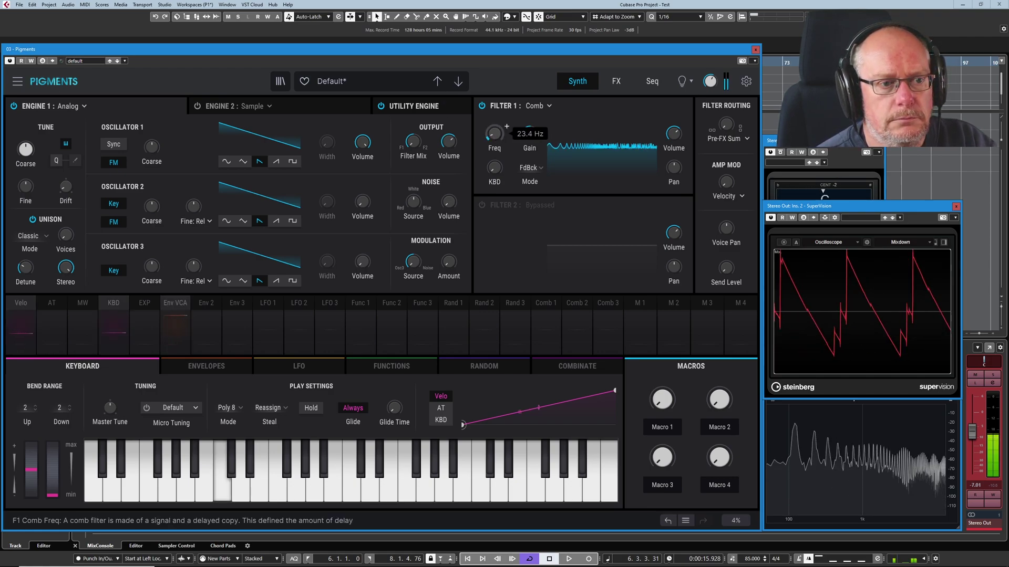
scroll(506, 127, "up", 5)
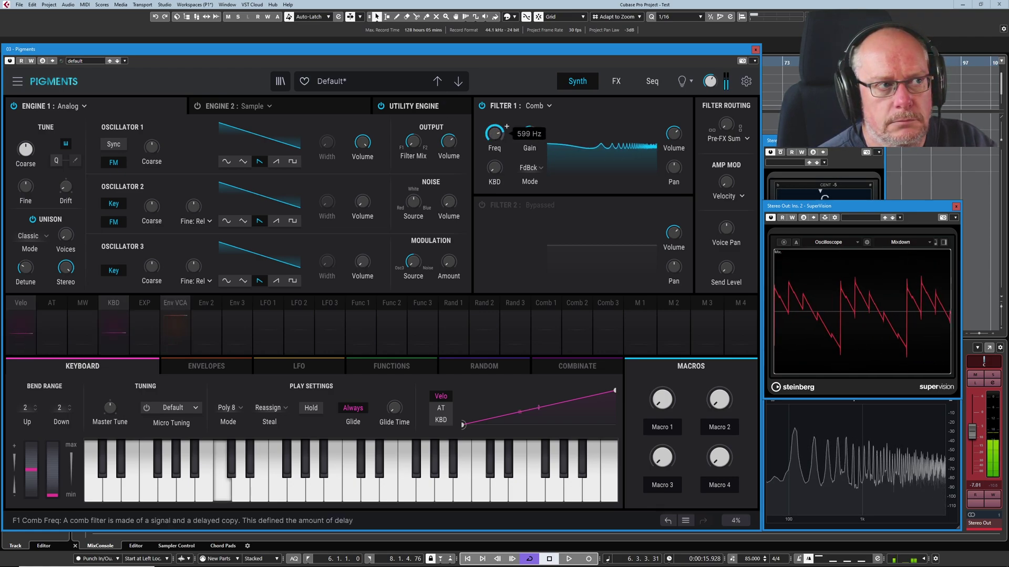
scroll(507, 127, "up", 3)
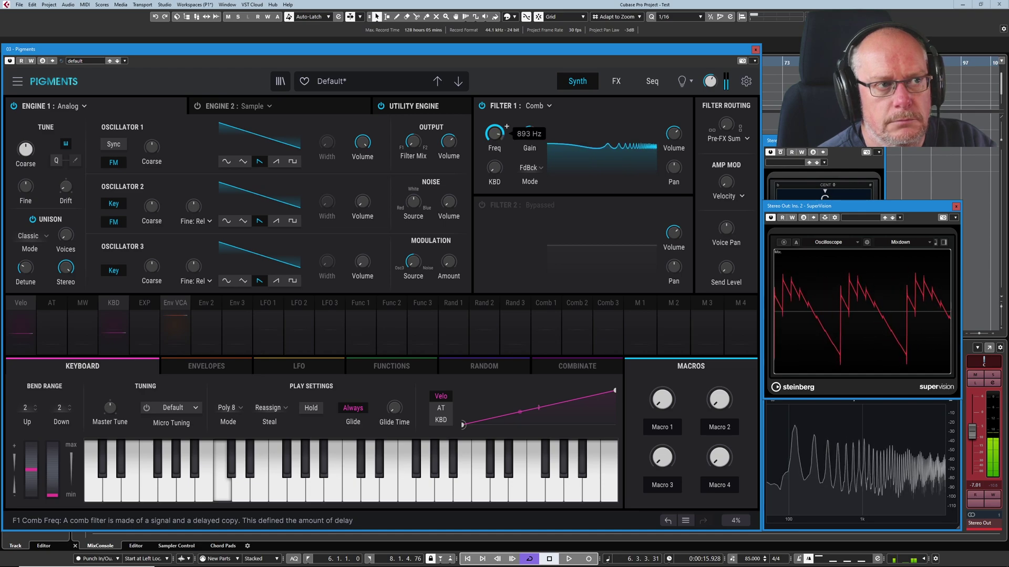
scroll(506, 127, "up", 4)
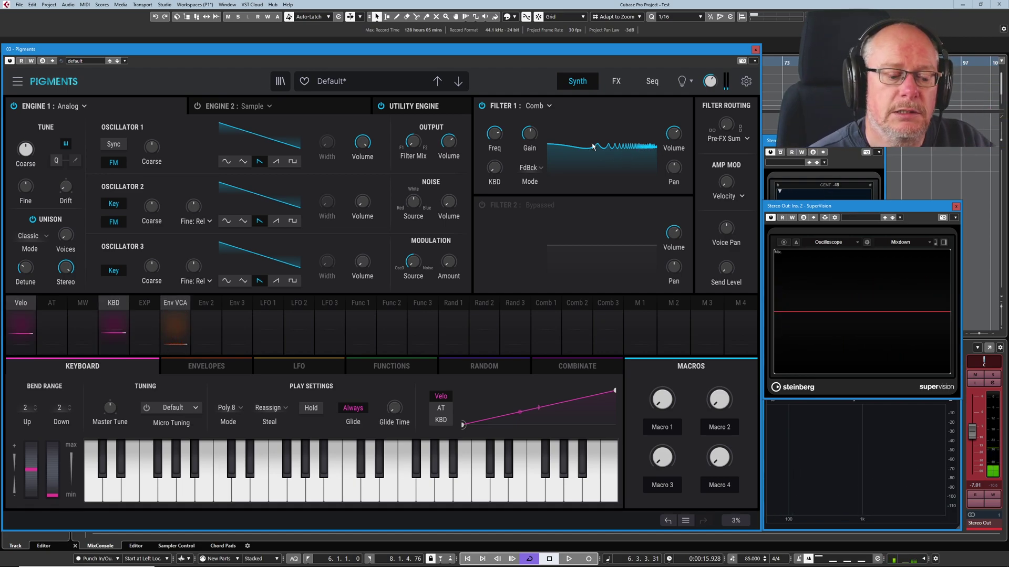
Sweep the comb Freq up to 2000 Hz and raise its Gain from 0.317 to about 0.792.
left_click_drag(501, 136, 479, 130)
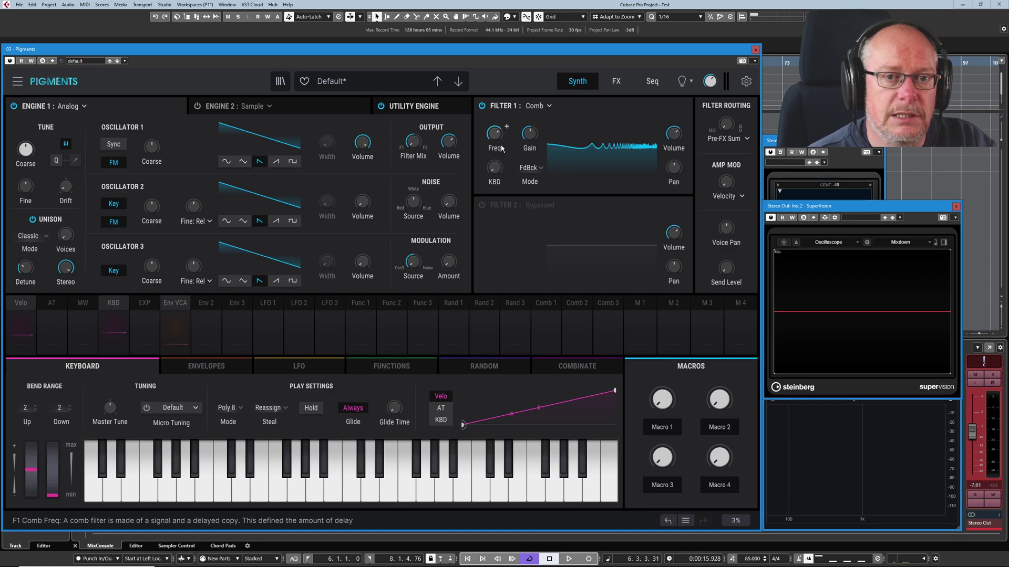
mouse_move(495, 134)
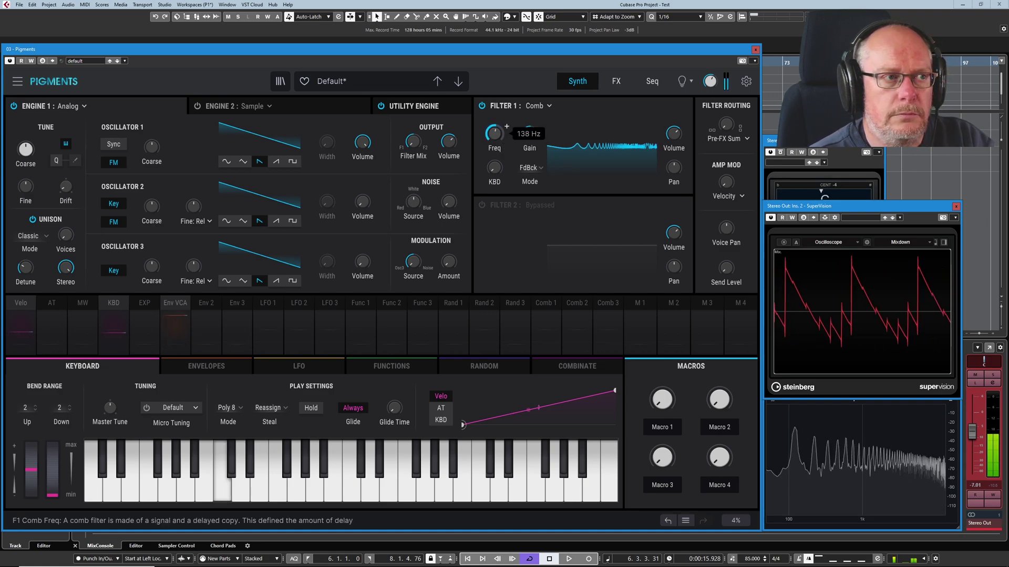
mouse_move(542, 126)
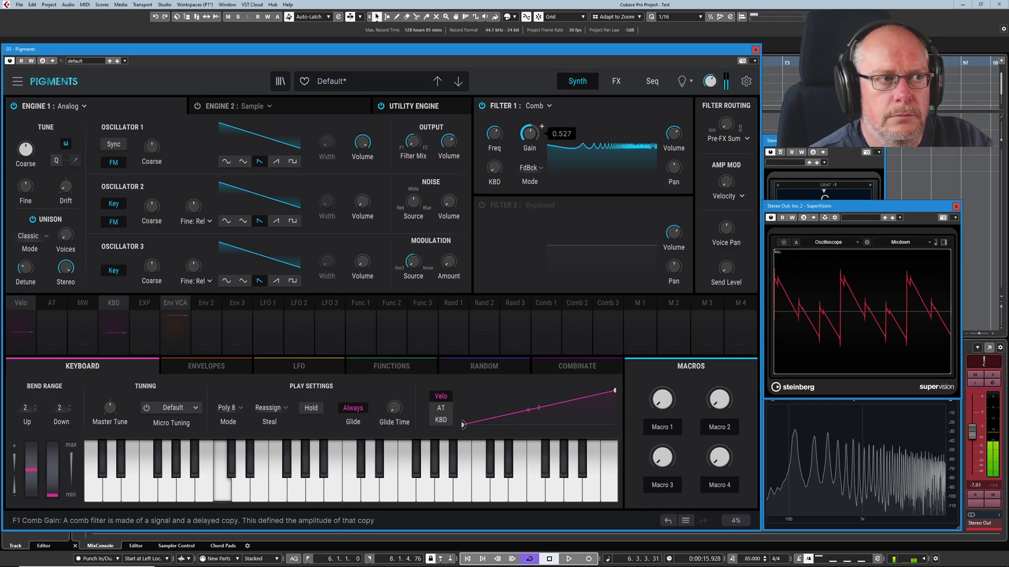
scroll(541, 126, "up", 10)
scroll(542, 126, "up", 1)
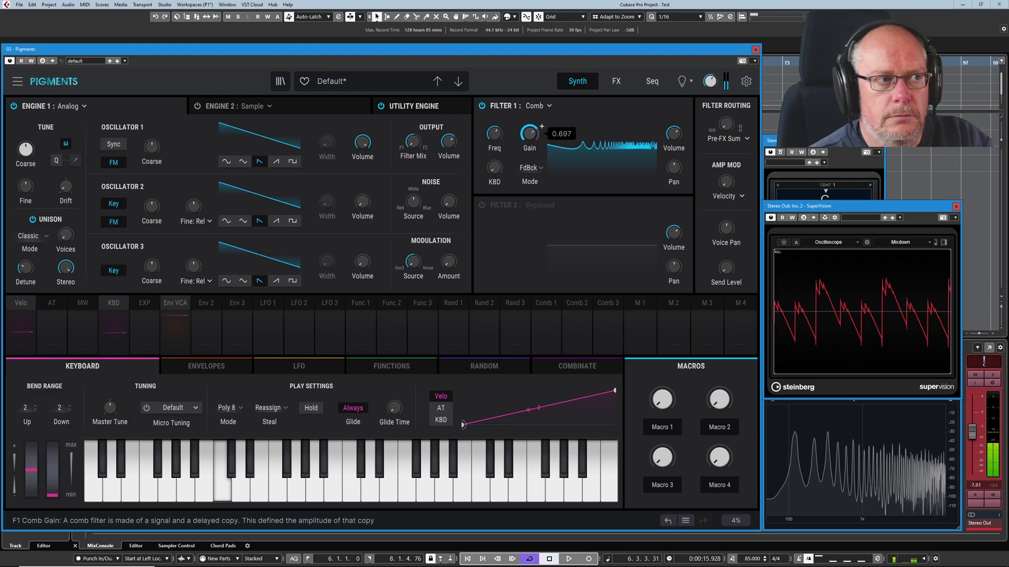
Switch the comb to Feedforward mode, adjust its Gain, then return it to Feedback mode.
left_click(530, 169)
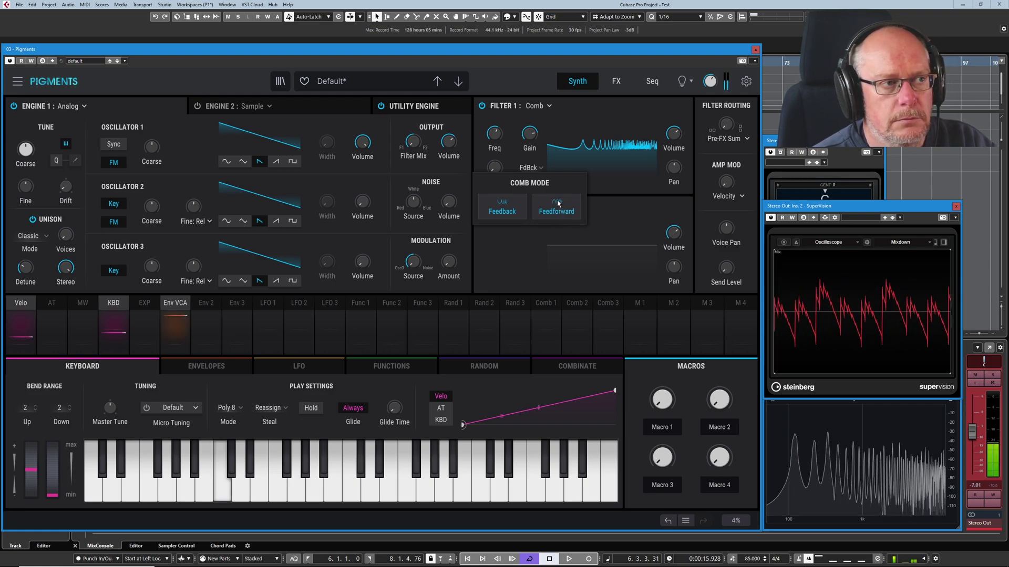
left_click(558, 203)
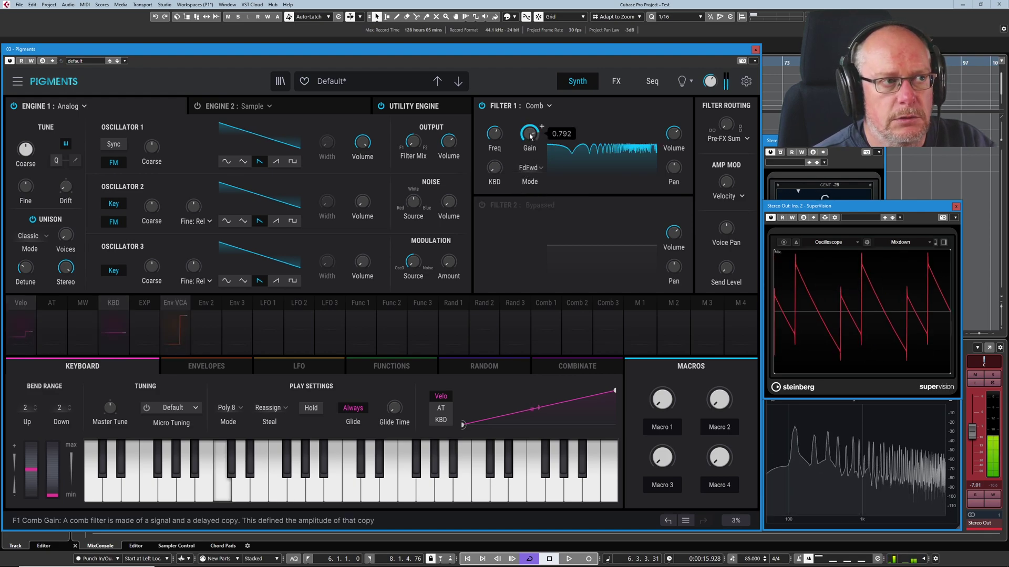
left_click_drag(531, 135, 531, 141)
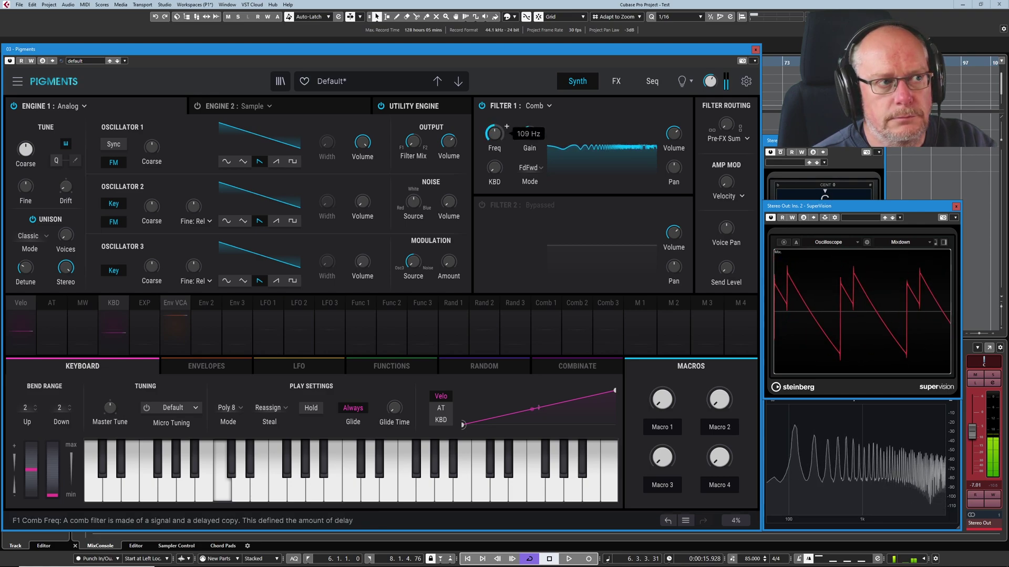
left_click(532, 167)
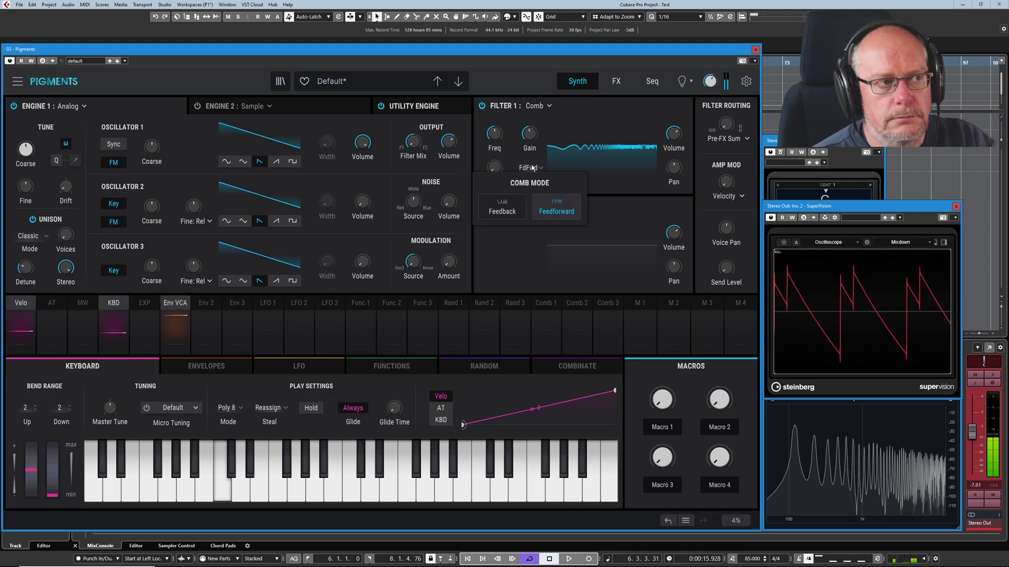
left_click(499, 209)
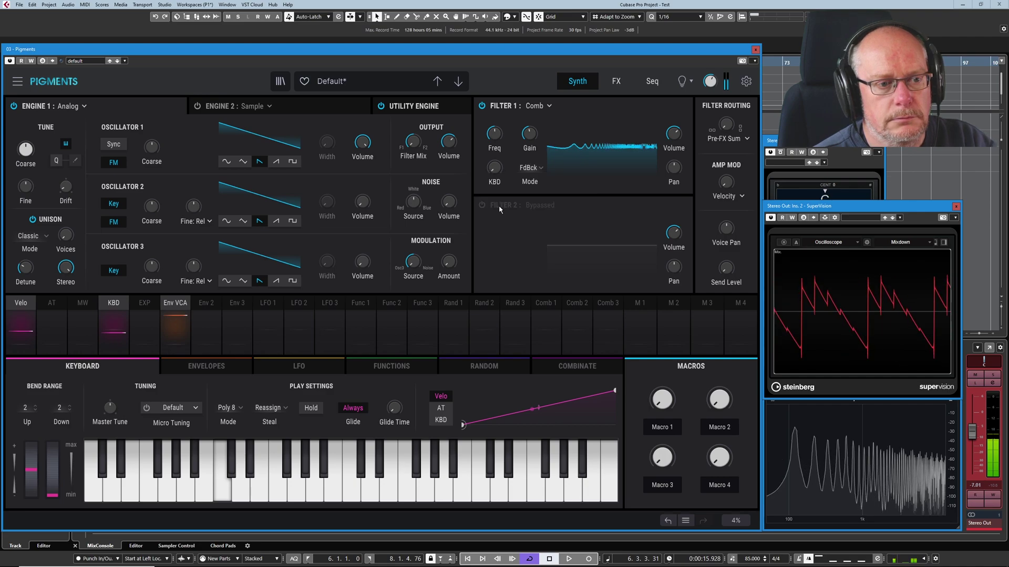
Set the comb back to Feedforward, then change Filter 1 to the LowPassGate type.
left_click(530, 168)
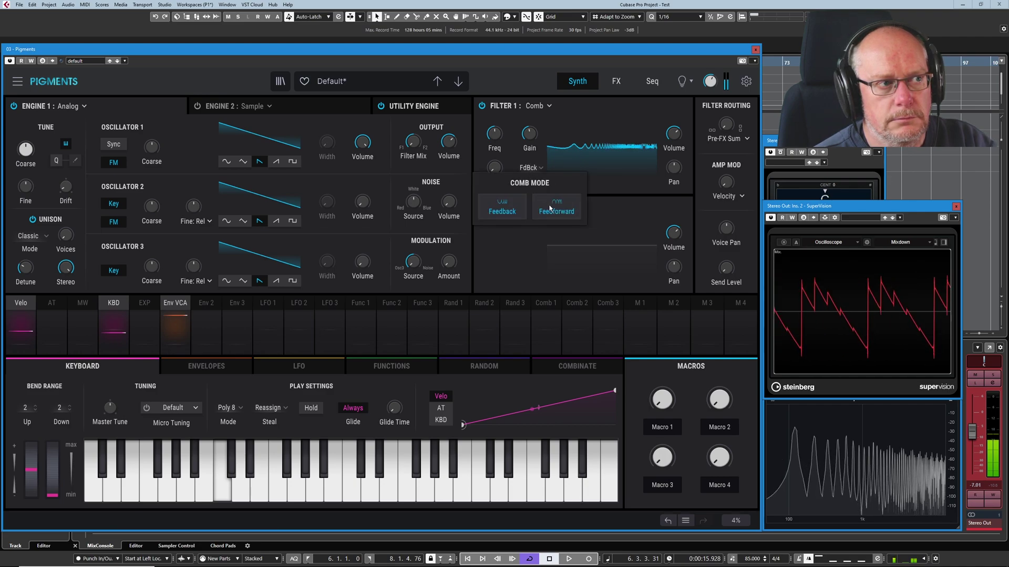
left_click(552, 209)
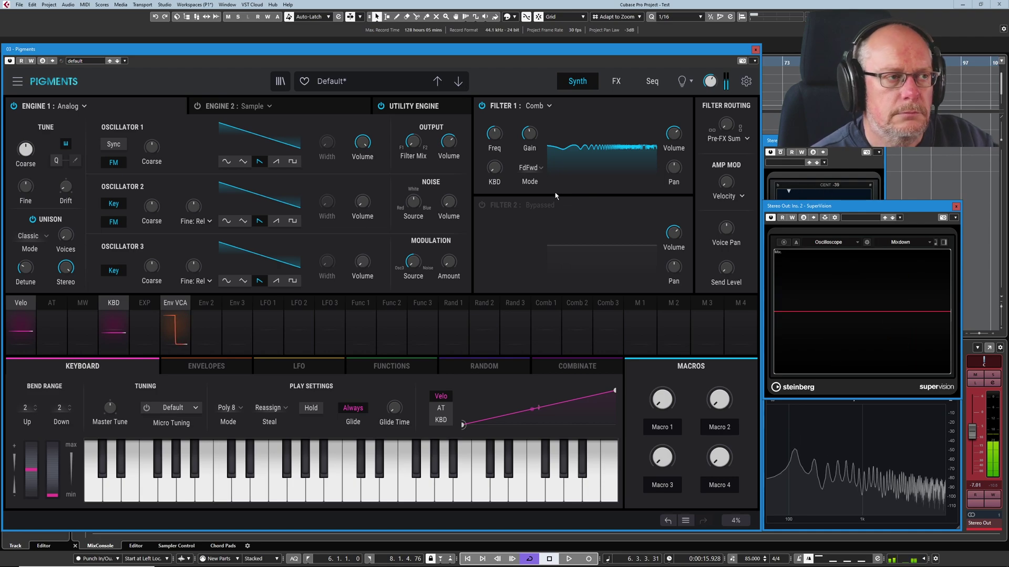
left_click(549, 106)
left_click(470, 141)
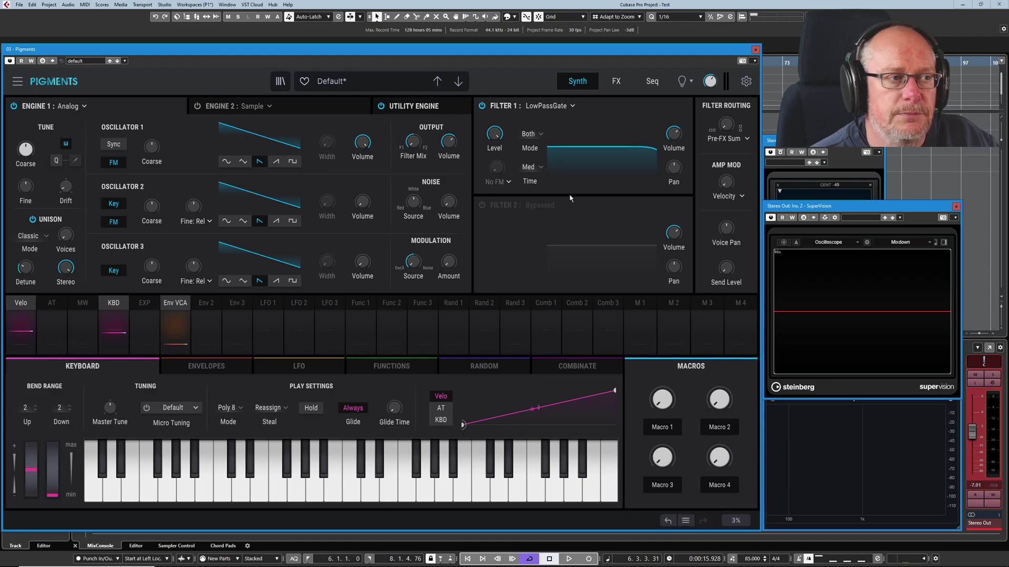
Set the LowPassGate to Low Pass mode and sweep its Level up and down, ending near 0.40.
left_click(532, 134)
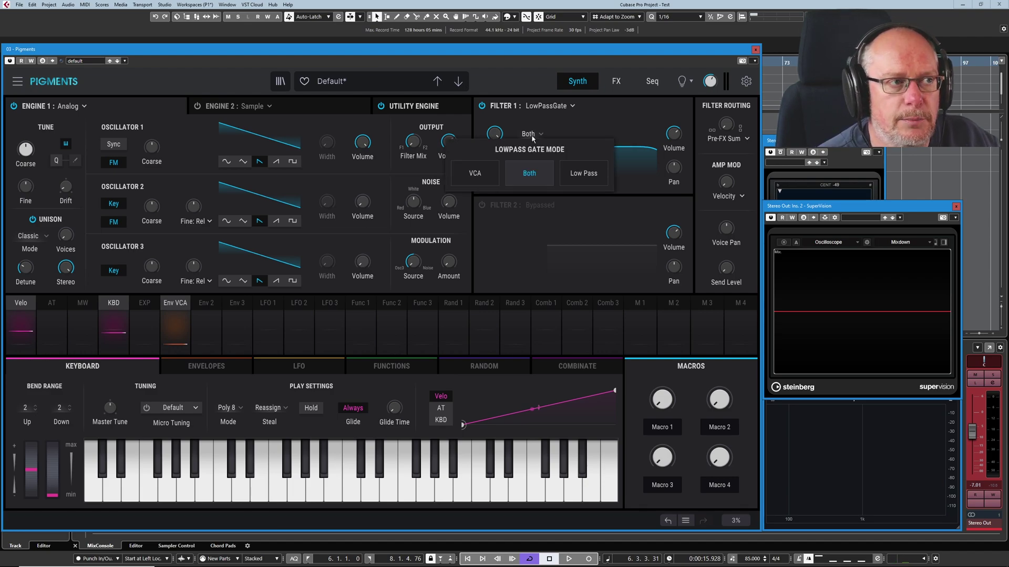
left_click(568, 170)
scroll(506, 126, "down", 6)
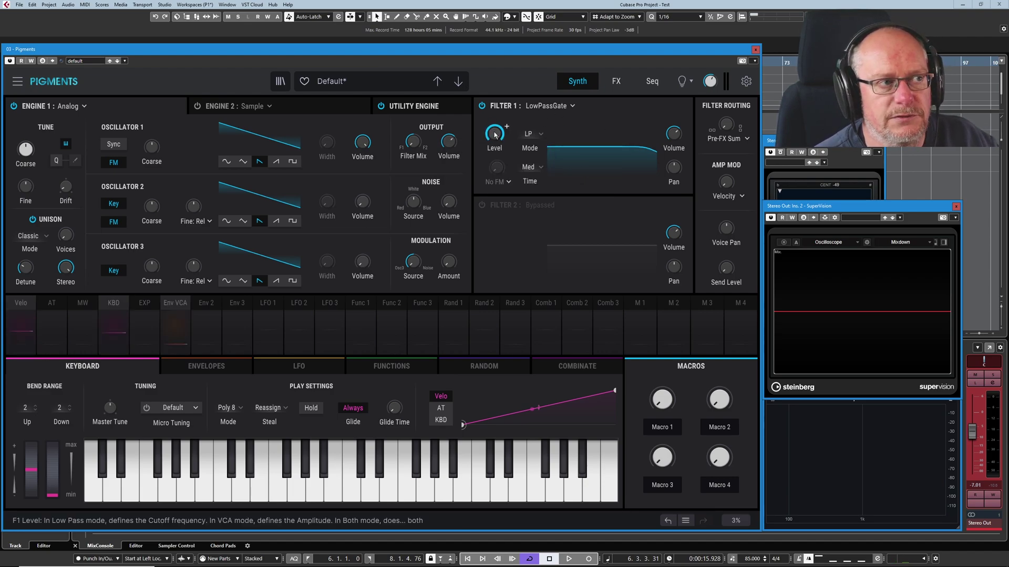
scroll(506, 126, "down", 2)
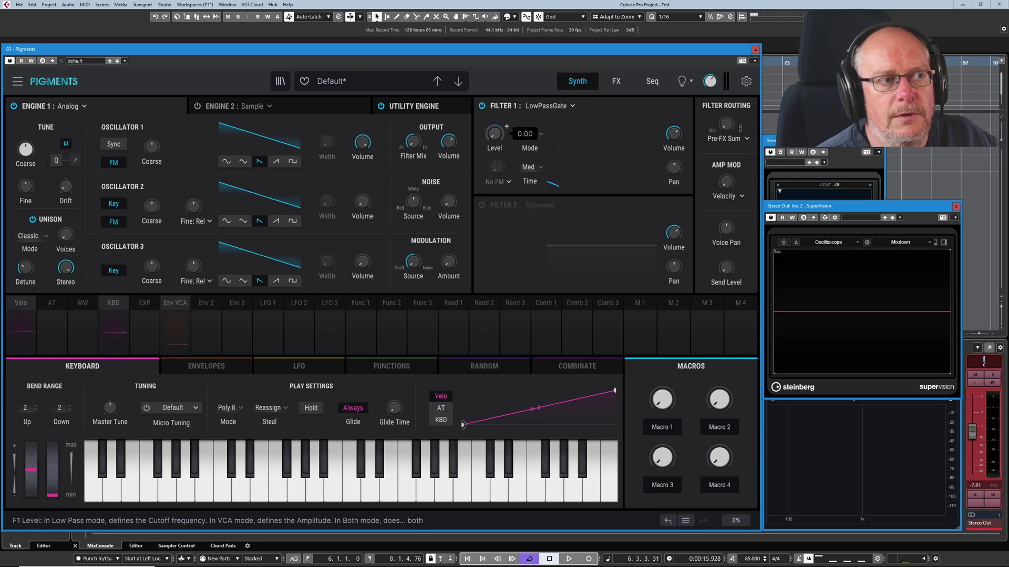
scroll(506, 126, "up", 6)
scroll(506, 126, "down", 7)
scroll(493, 135, "up", 1)
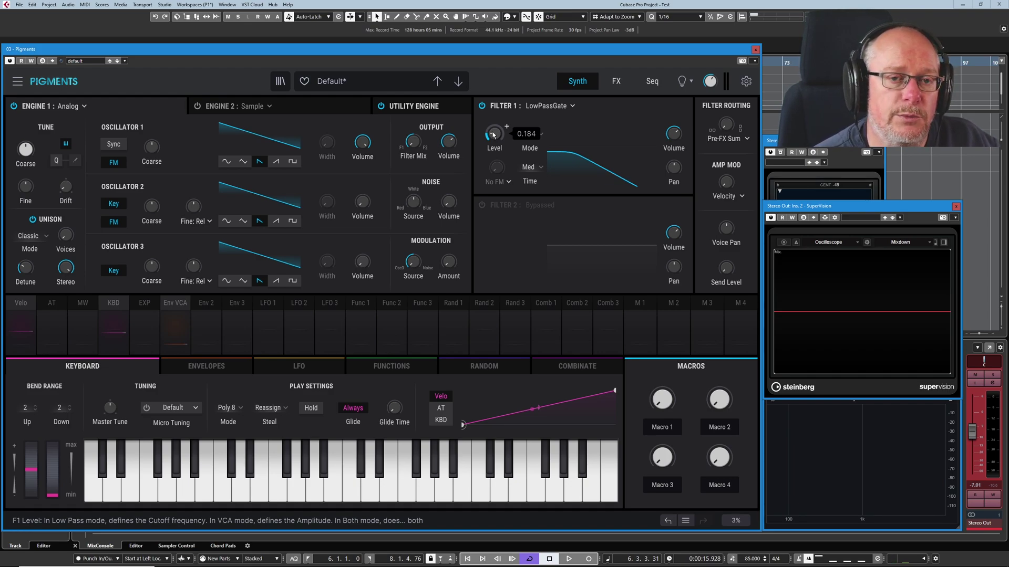
scroll(507, 127, "up", 3)
scroll(506, 126, "down", 5)
scroll(506, 127, "up", 20)
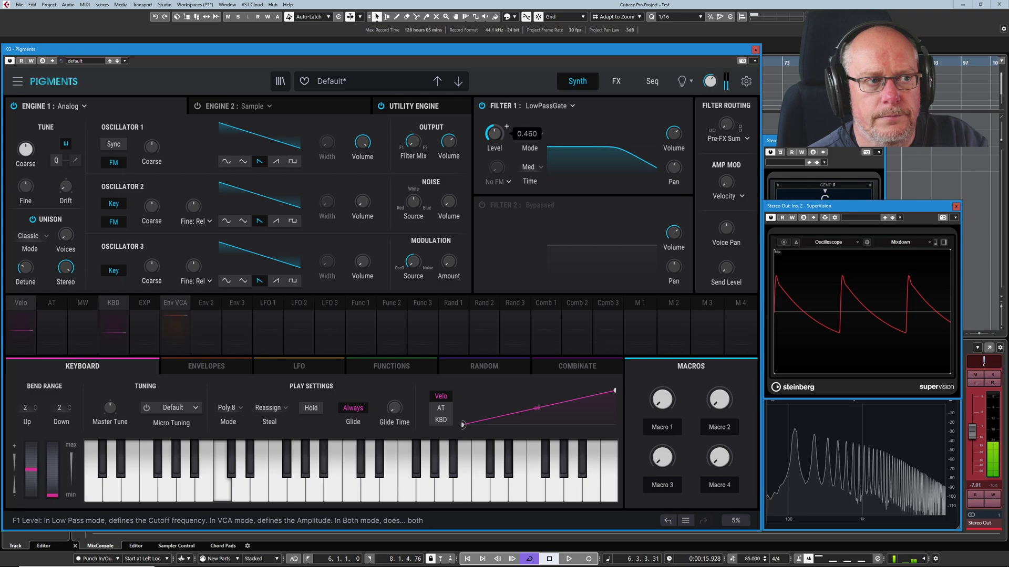
scroll(506, 126, "down", 12)
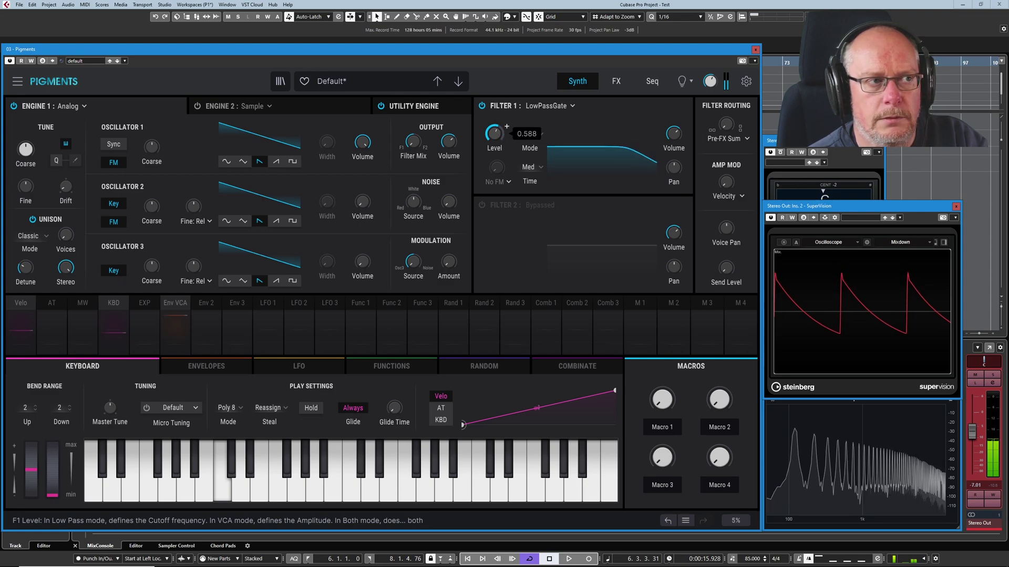
scroll(506, 127, "up", 10)
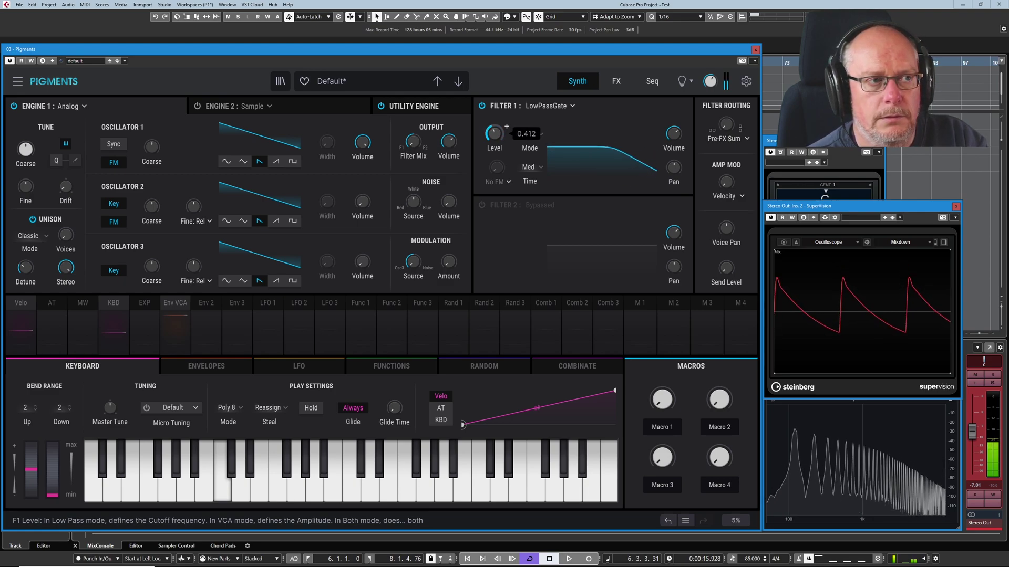
scroll(506, 127, "down", 11)
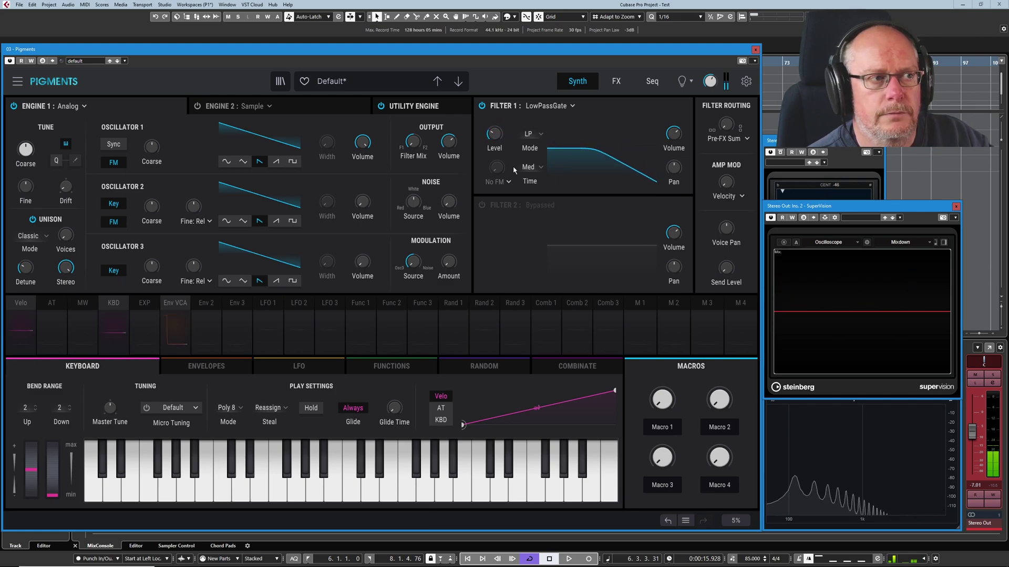
Switch the LowPassGate to VCA mode and move its Level to about 0.636.
left_click(531, 134)
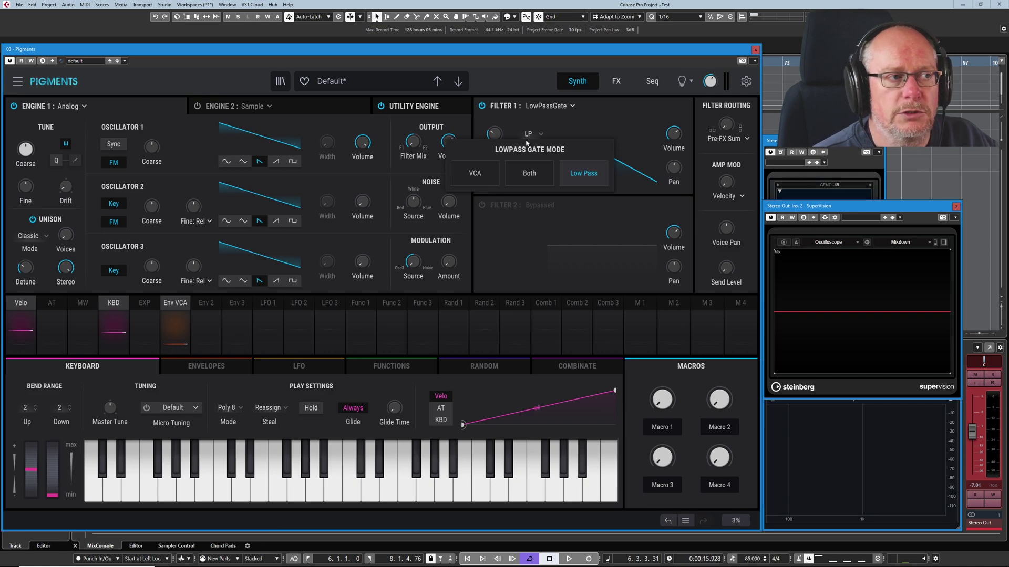
left_click(475, 175)
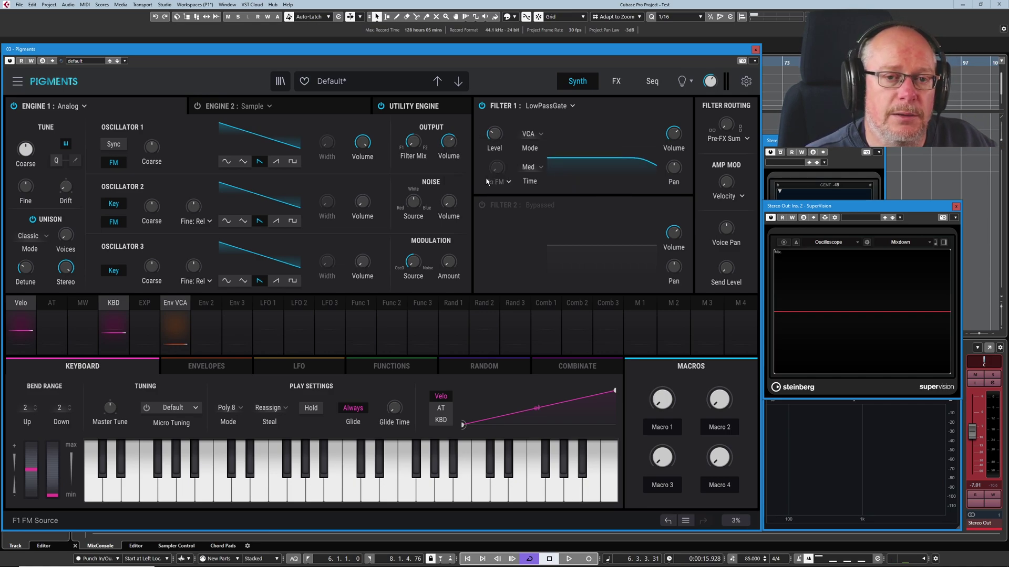
mouse_move(495, 138)
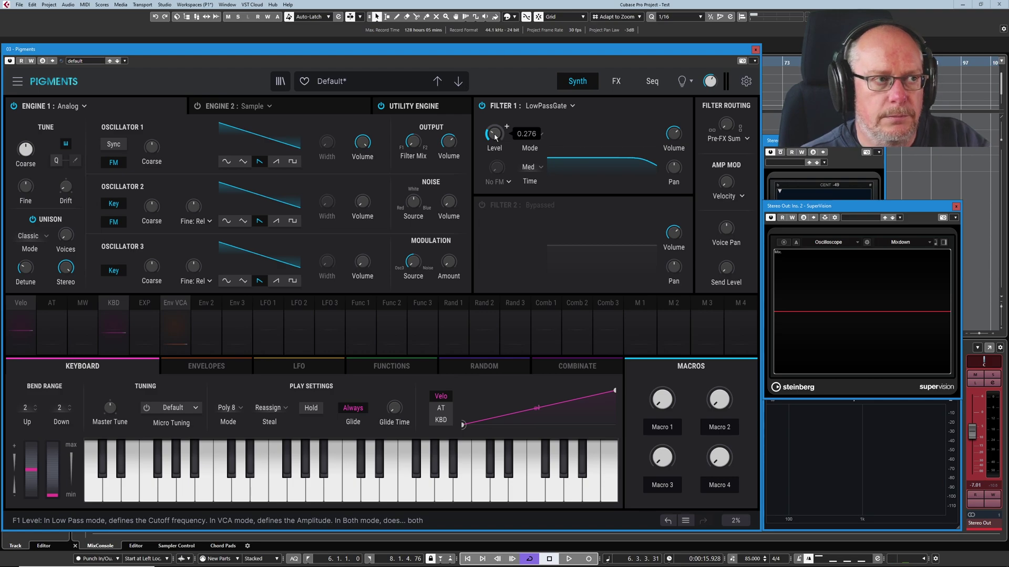
mouse_move(495, 138)
left_mouse_down()
mouse_move(495, 155)
mouse_move(495, 79)
mouse_move(496, 156)
mouse_move(494, 131)
left_mouse_up()
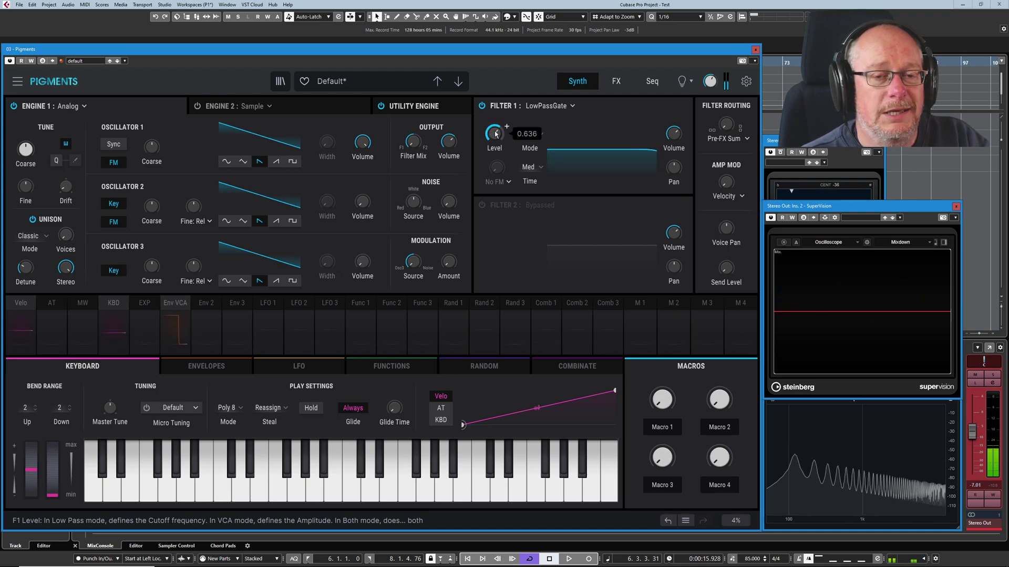
Return the LowPassGate to Both mode and audition several Level amounts.
left_click(532, 134)
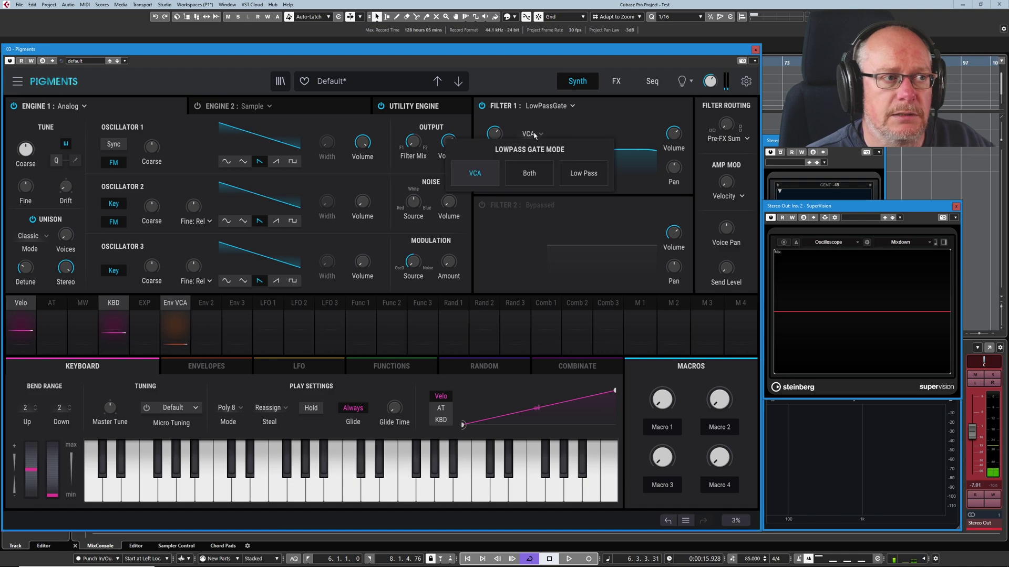
left_click(530, 177)
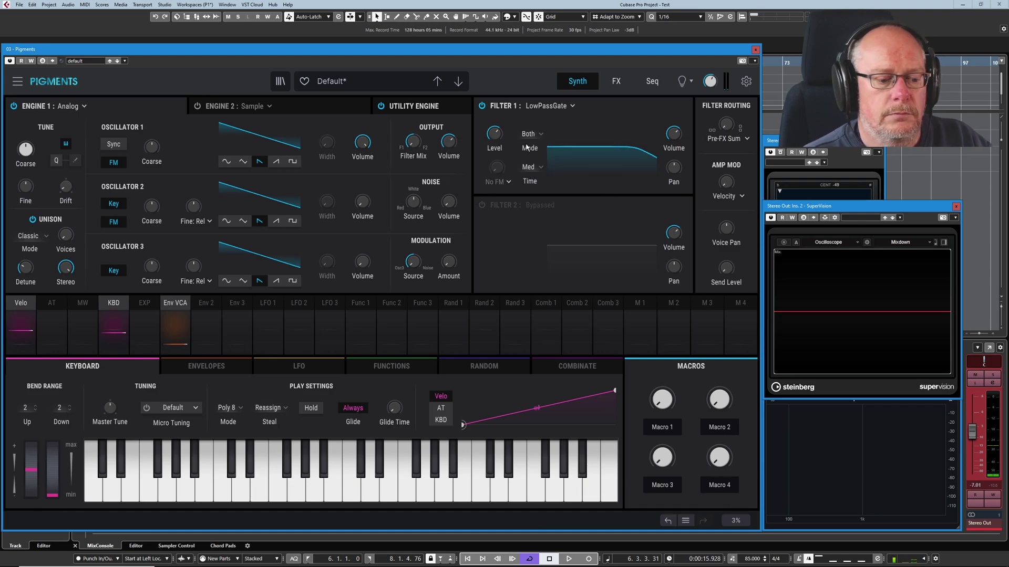
scroll(506, 126, "down", 5)
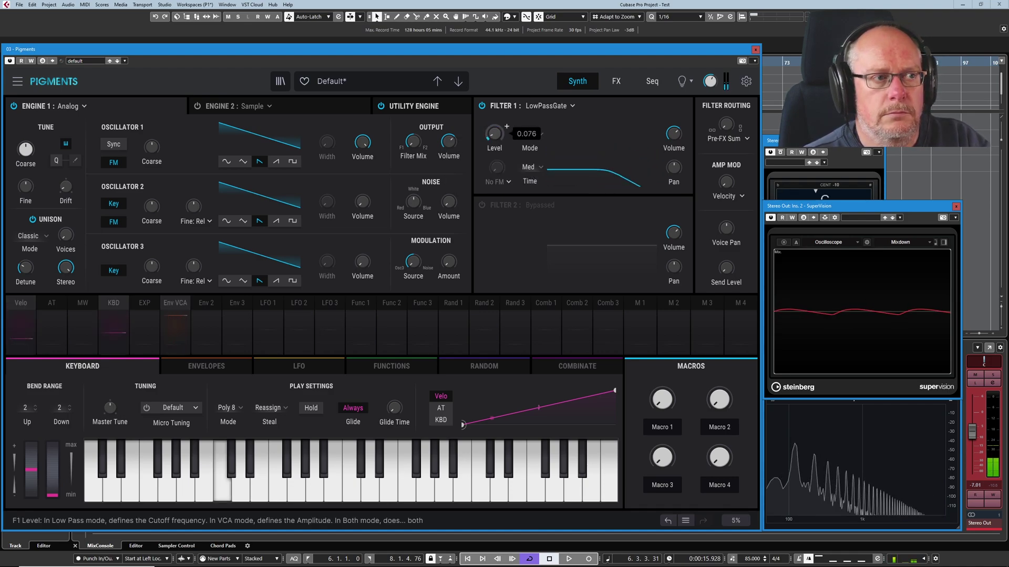
scroll(507, 127, "up", 8)
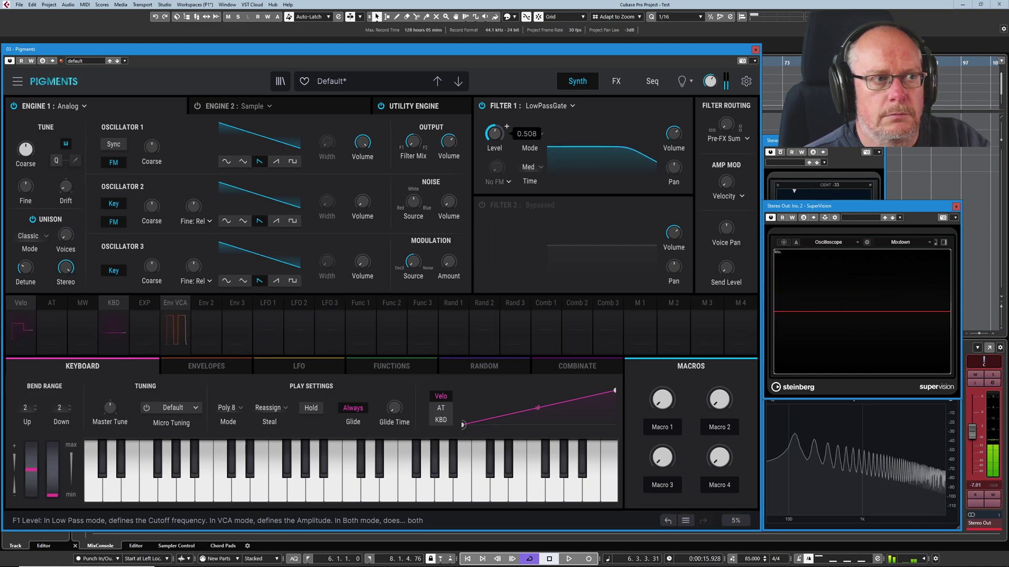
scroll(507, 126, "down", 4)
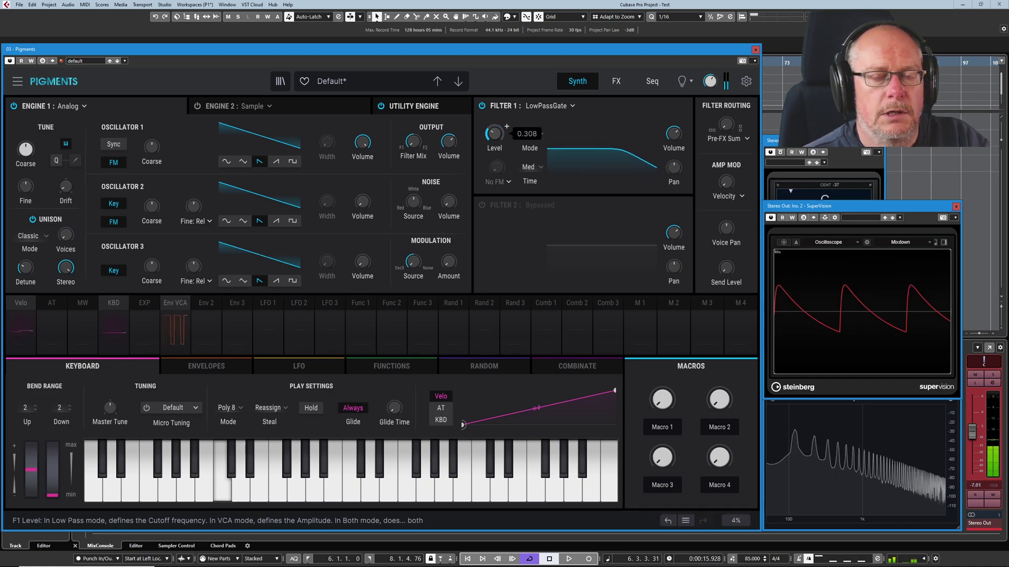
scroll(506, 126, "down", 2)
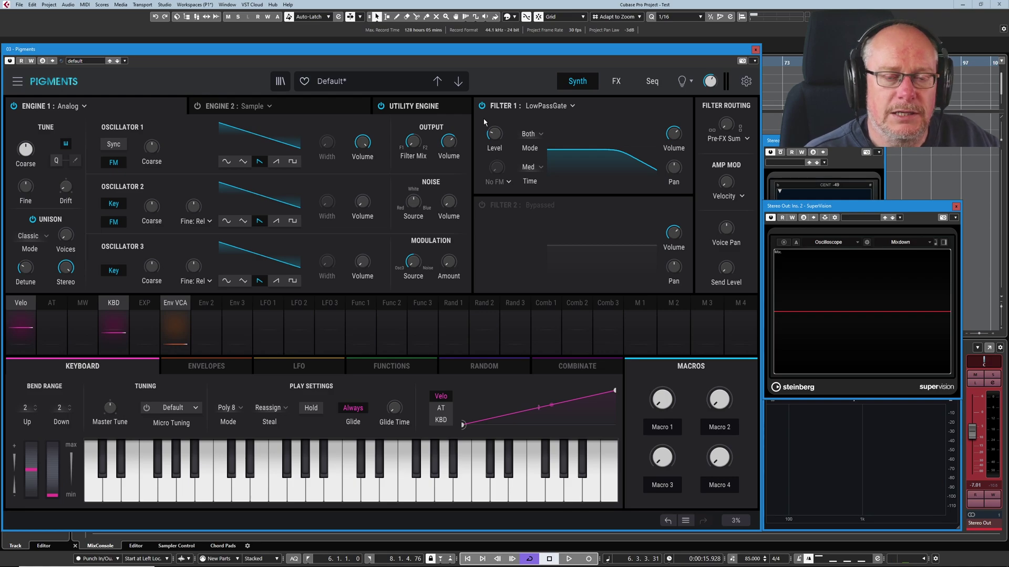
Open the LowPassGate's vactrol Time dropdown to view the available time choices.
left_click(530, 168)
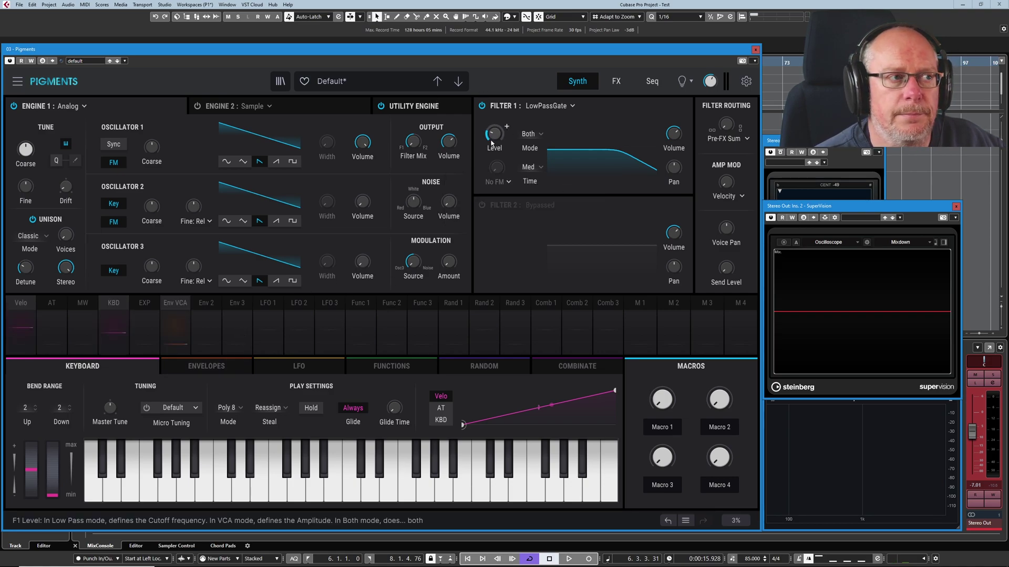
Show the Level knob's modulation amounts and the envelope controls panel.
left_click(506, 128)
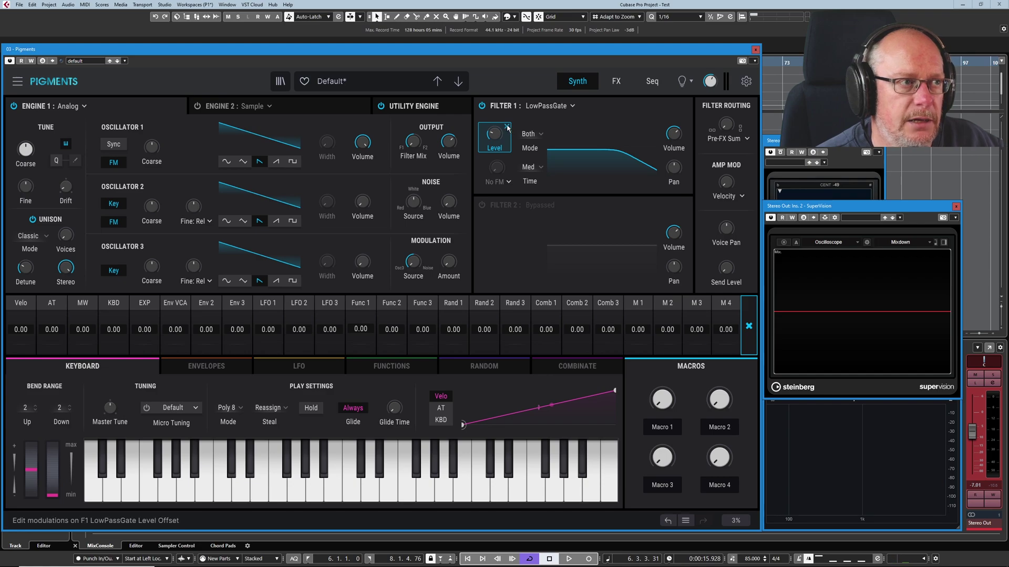
left_click(215, 367)
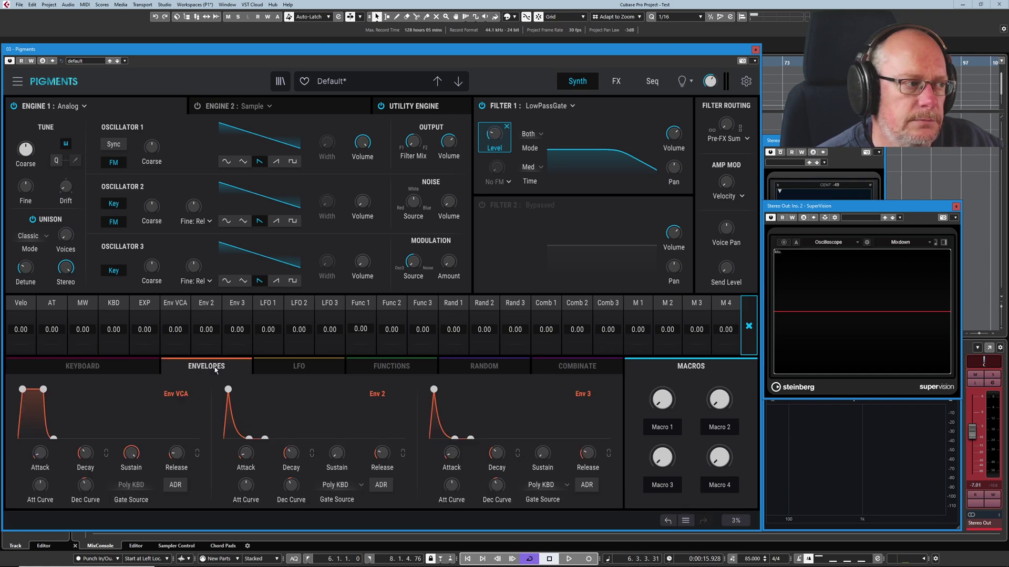
left_click(236, 426)
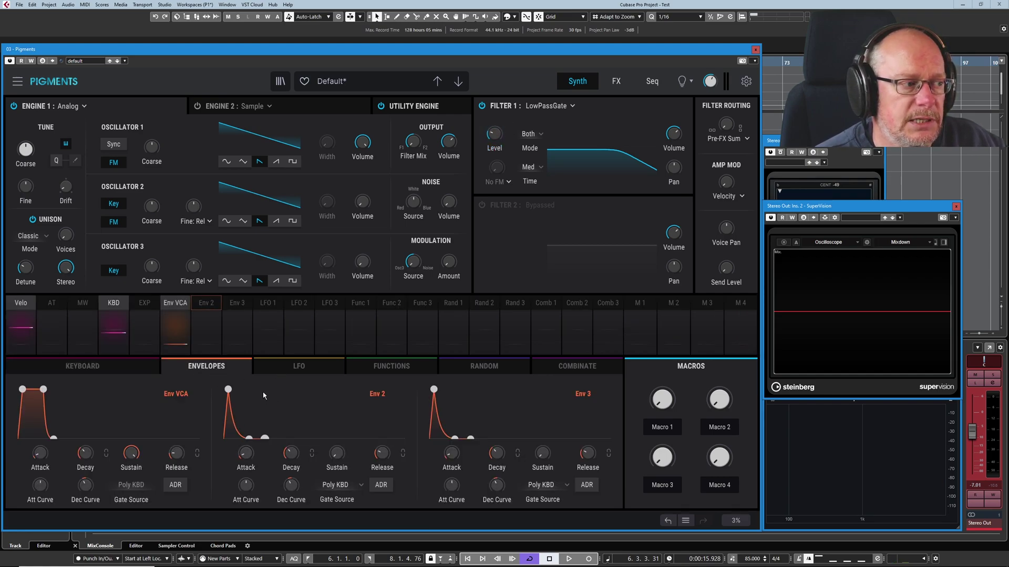
Raise Env 2's modulation amount on the LowPassGate Level to 1.00.
left_click(507, 128)
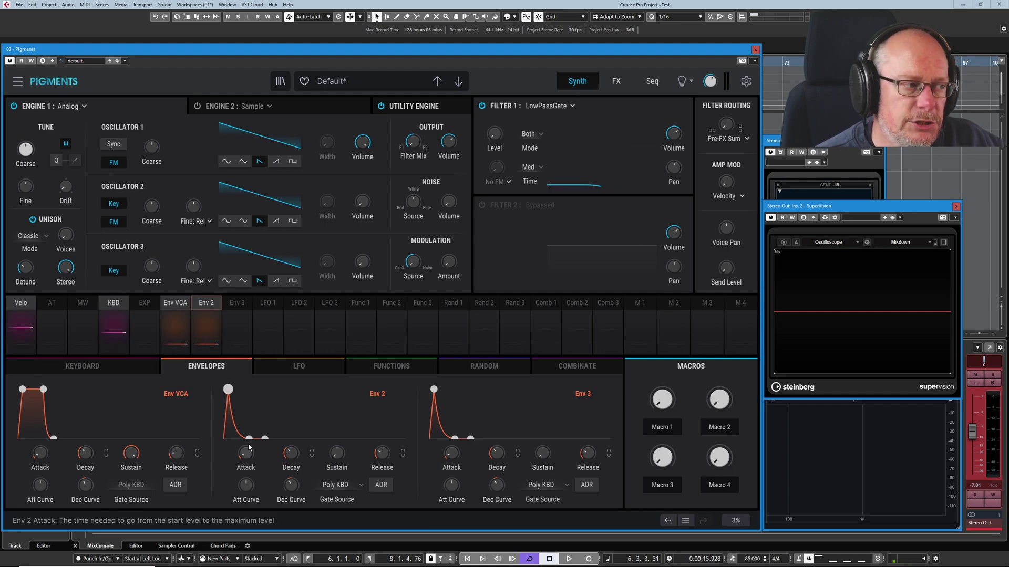
mouse_move(493, 140)
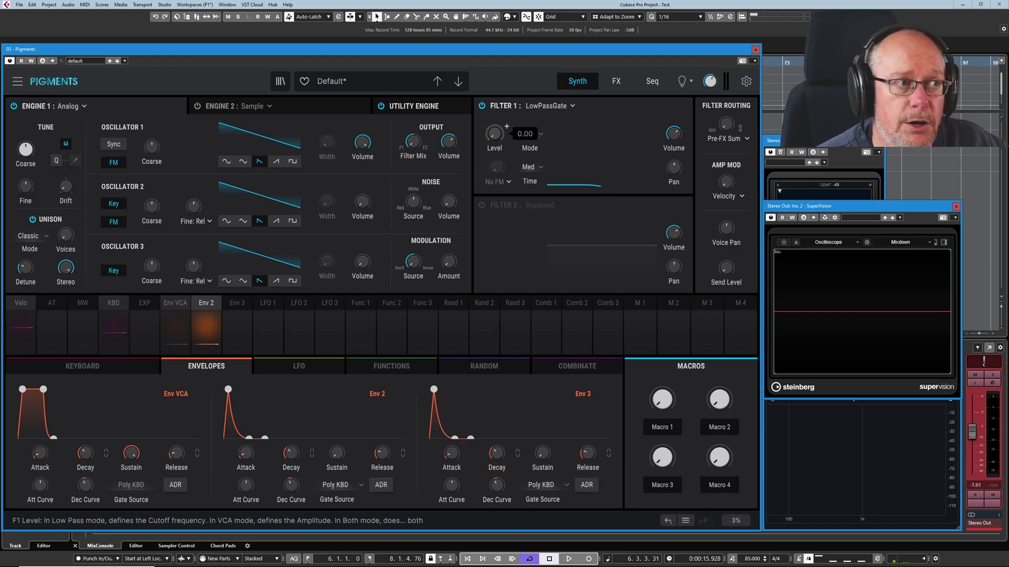
mouse_move(494, 133)
left_mouse_down()
mouse_move(494, 115)
mouse_move(494, 137)
left_mouse_up()
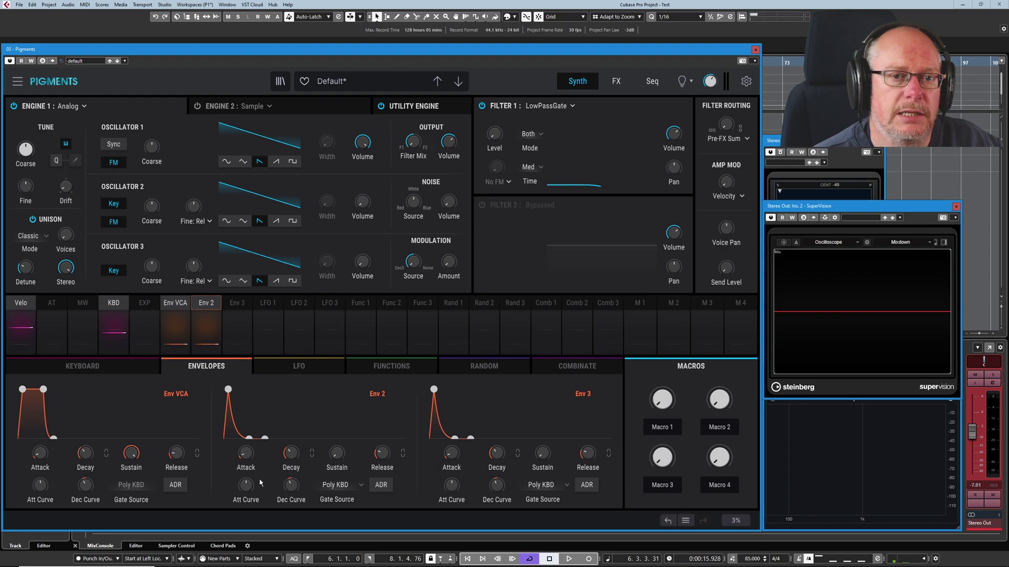
left_click(536, 167)
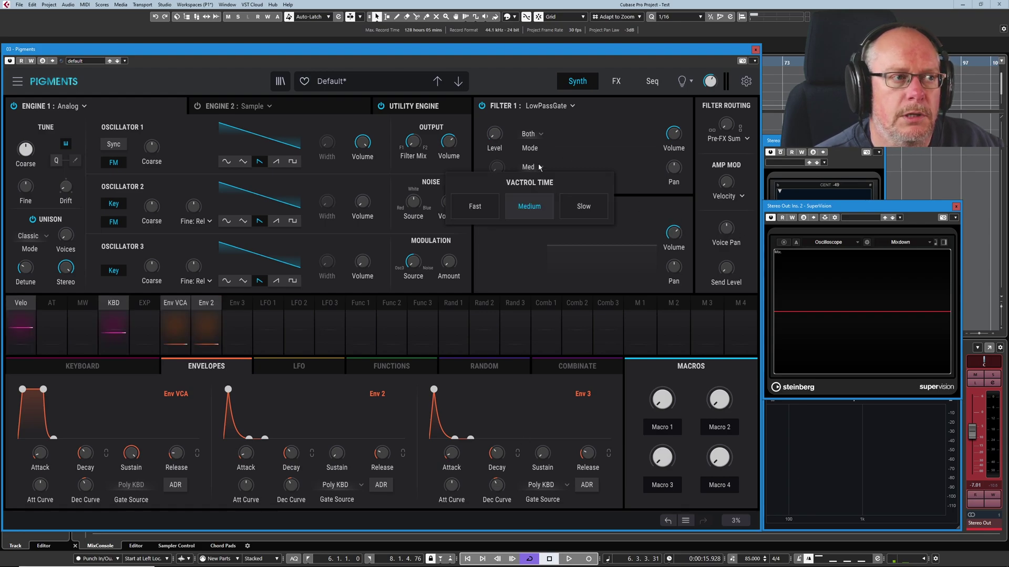
Pick Fast as the vactrol response time for short, snappy plucks.
left_click(475, 207)
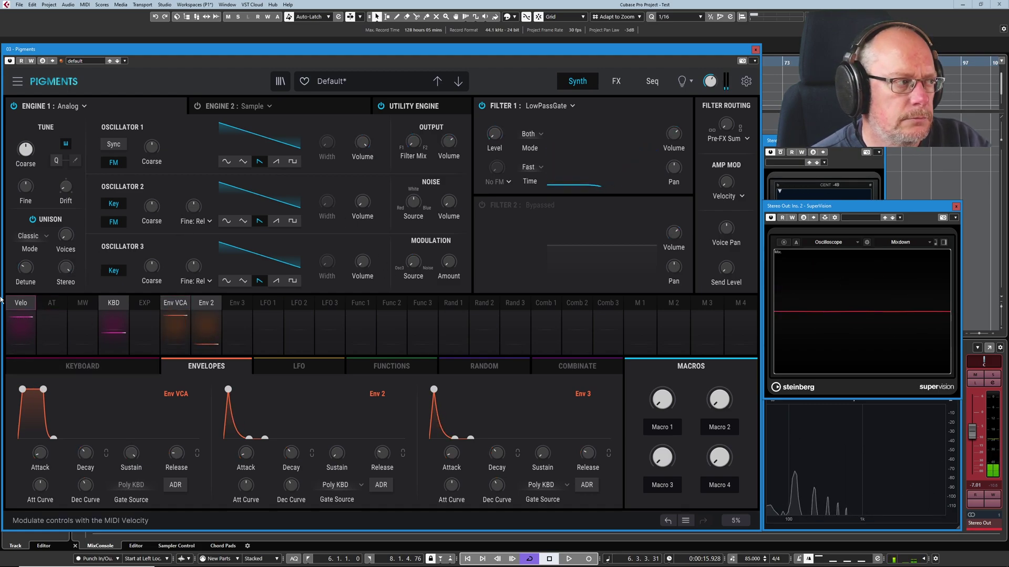
Show the on-screen keyboard, play a note, and switch vactrol Time to Slow.
left_click(105, 367)
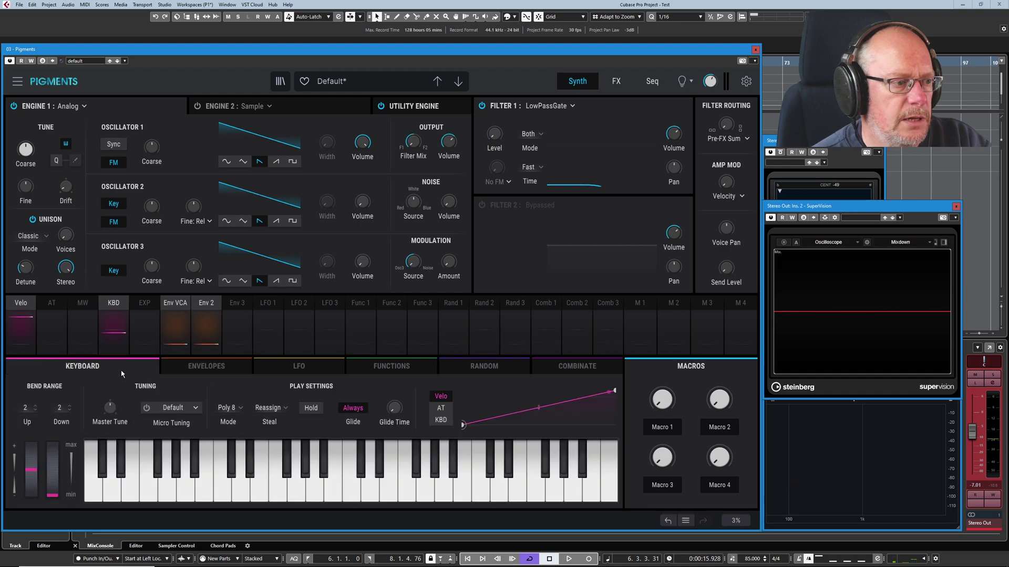
left_click(223, 486)
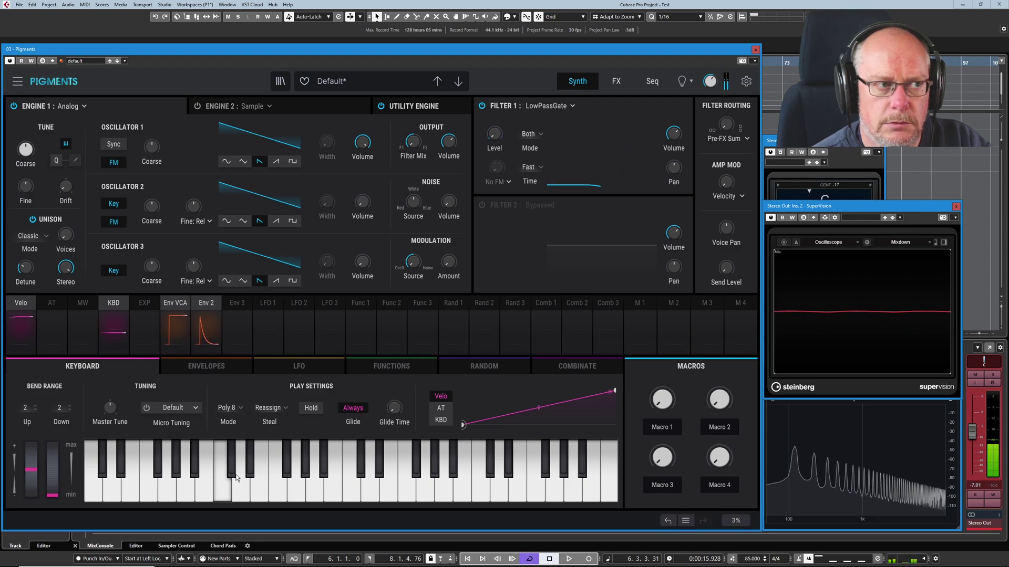
left_click(531, 168)
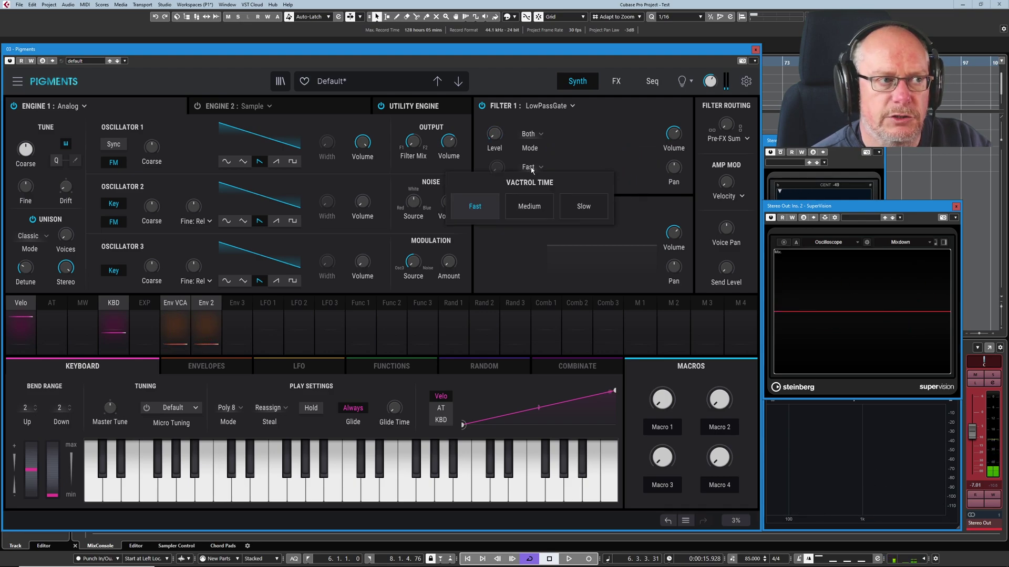
left_click(584, 207)
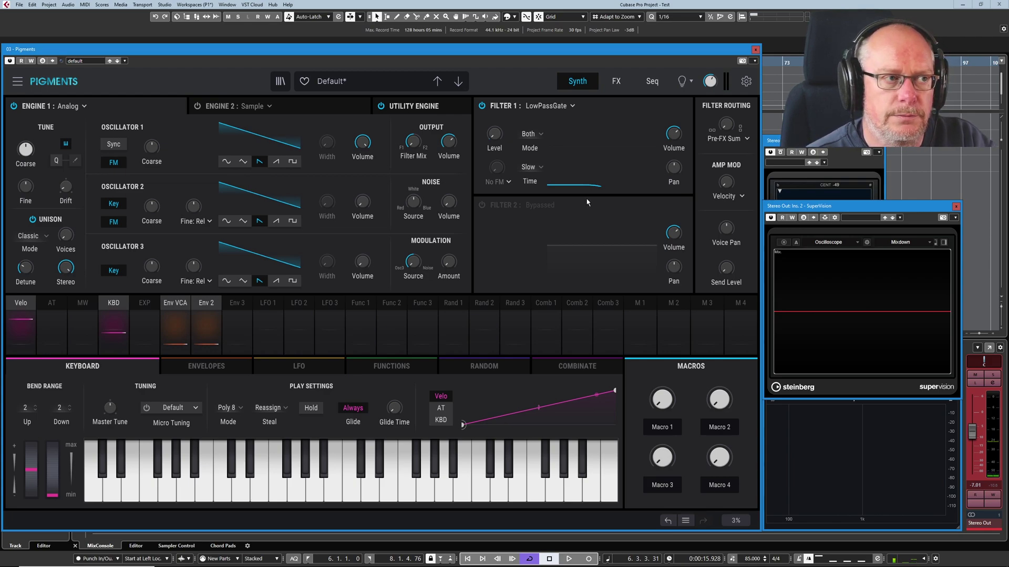
Switch Filter 1 to the Matrix 12 type in Notch+LP6 mode.
left_click(531, 167)
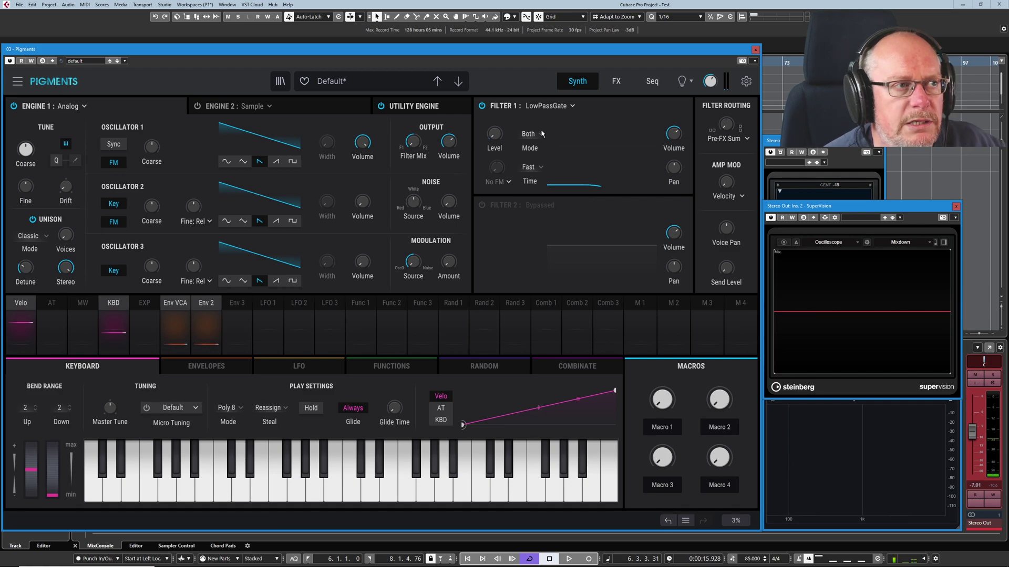
left_click(544, 107)
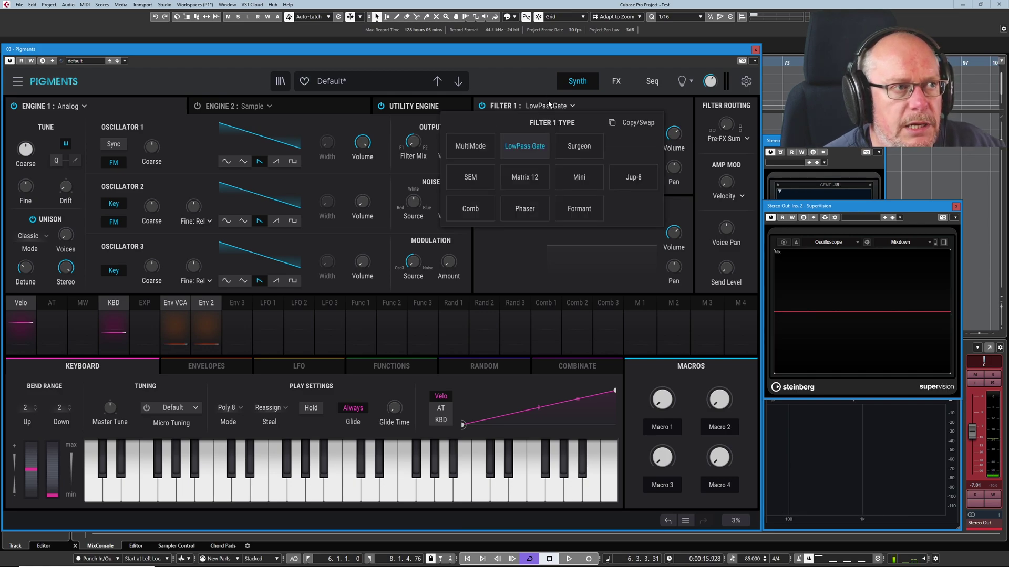
left_click(525, 177)
left_click(530, 168)
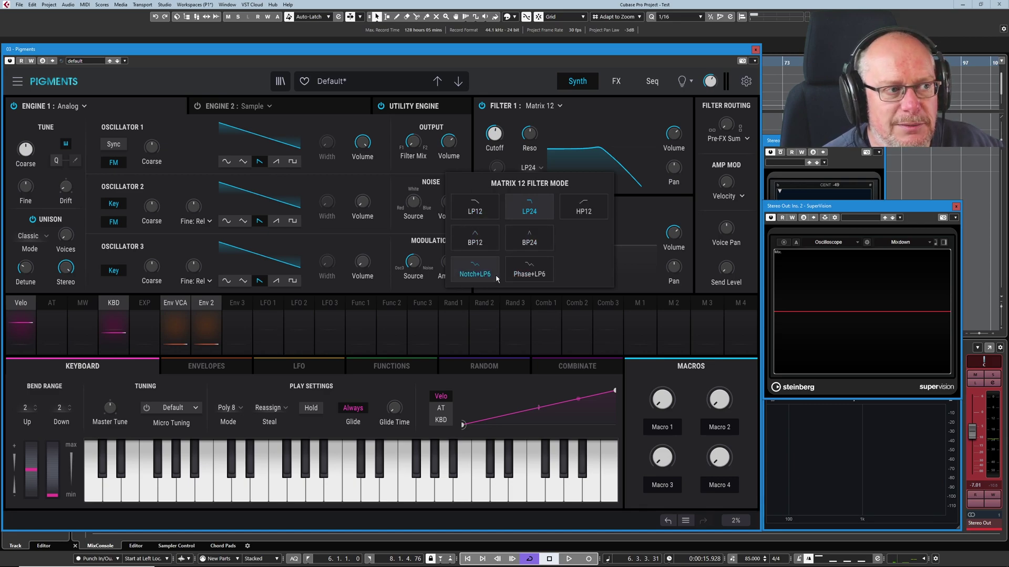
left_click(474, 274)
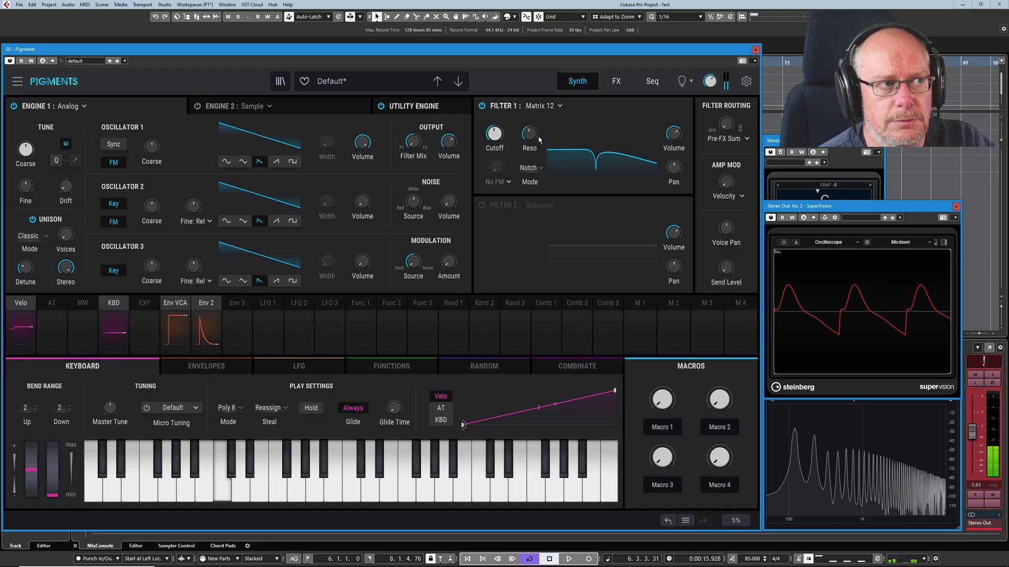
Change the Matrix 12 mode to Phase+LP6 and sweep the cutoff up and down.
mouse_move(542, 126)
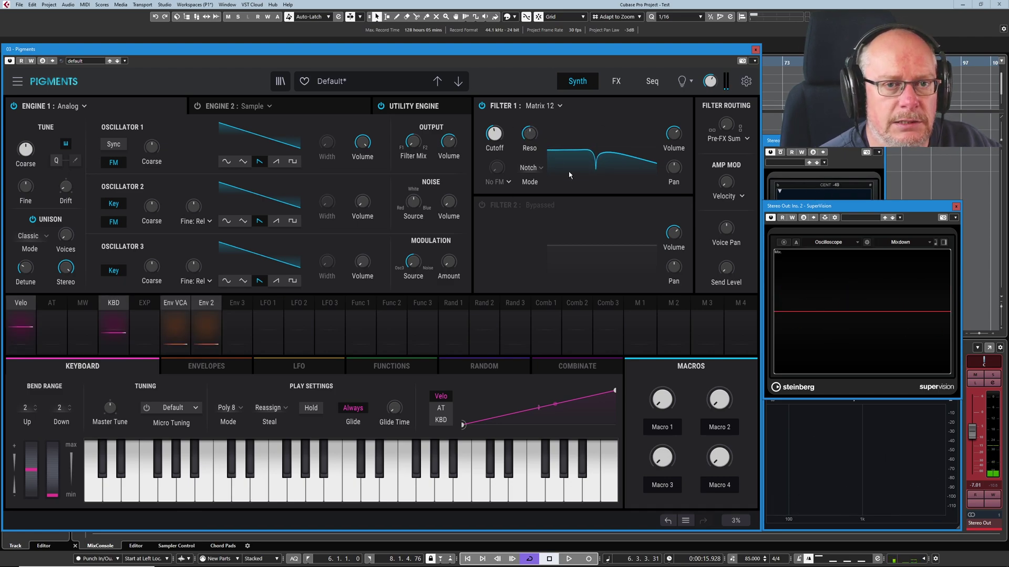
left_click(528, 168)
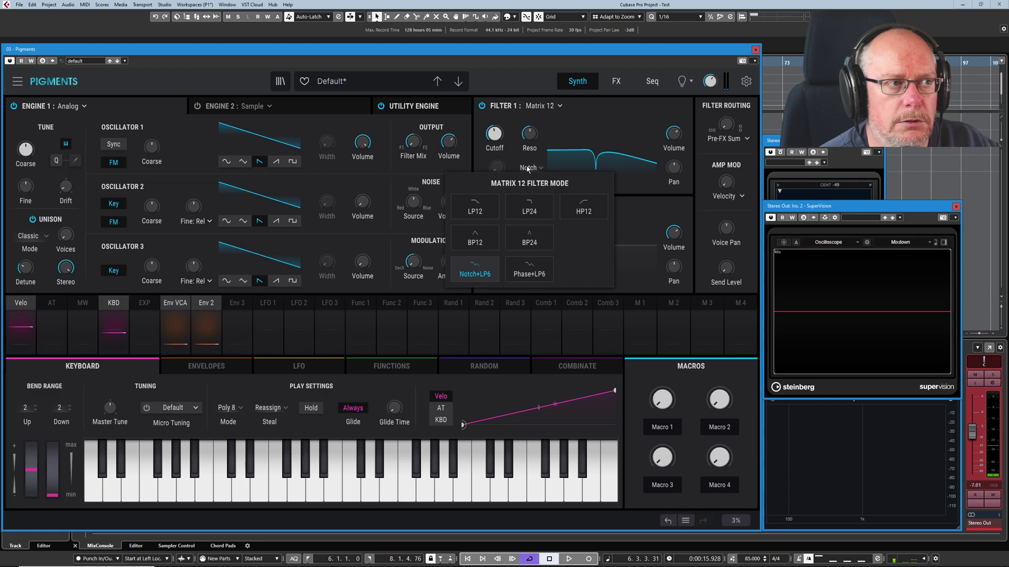
left_click(531, 274)
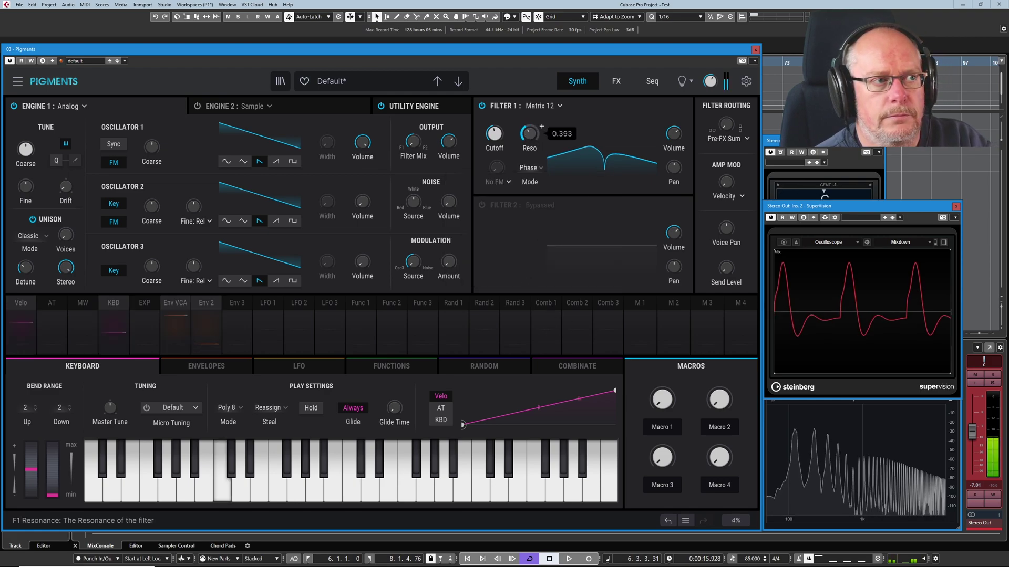
mouse_move(506, 127)
scroll(506, 127, "up", 5)
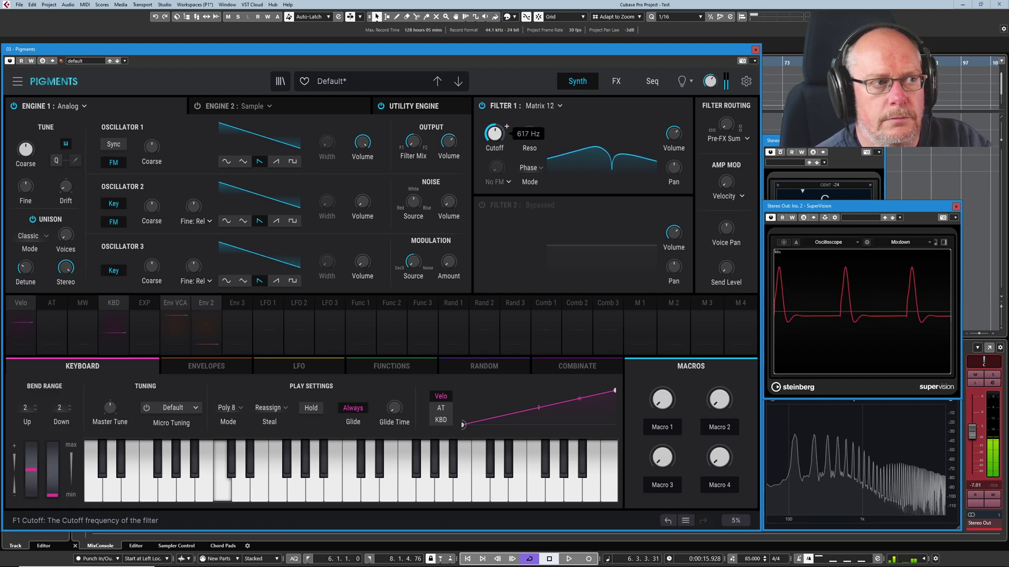
scroll(507, 127, "down", 3)
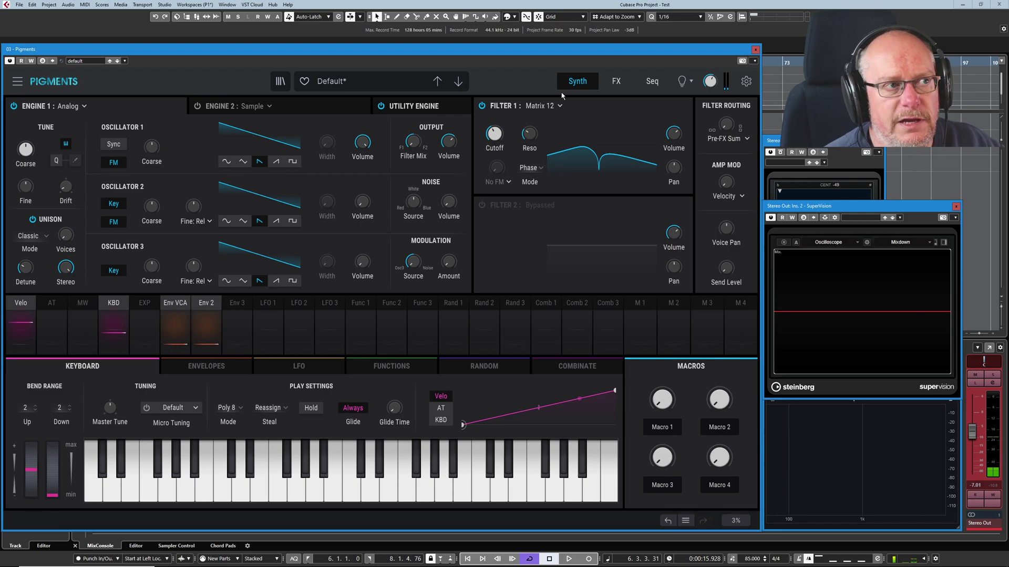
Select Phaser from the Filter 1 type list, replacing Matrix 12.
left_click(544, 106)
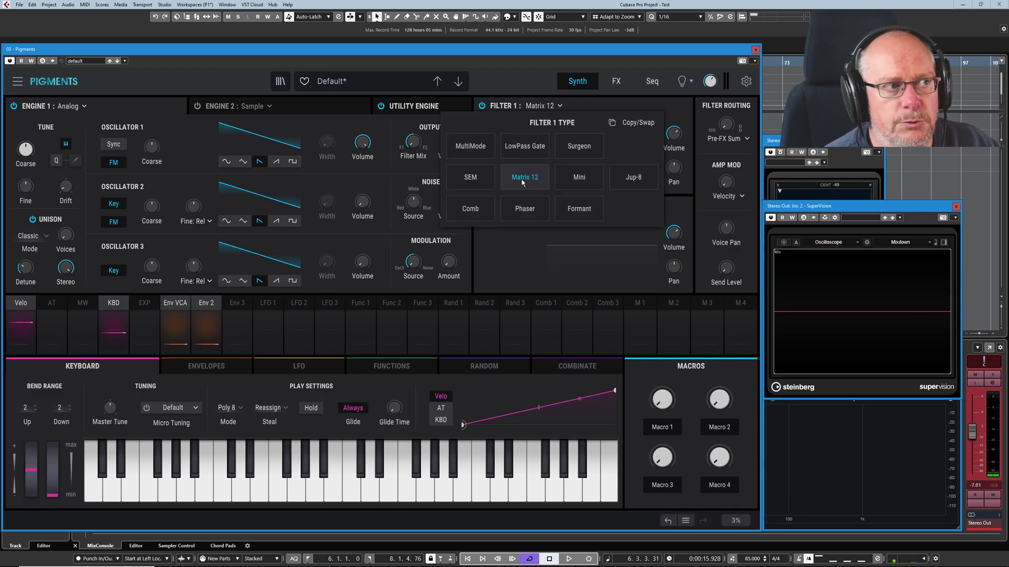
left_click(526, 210)
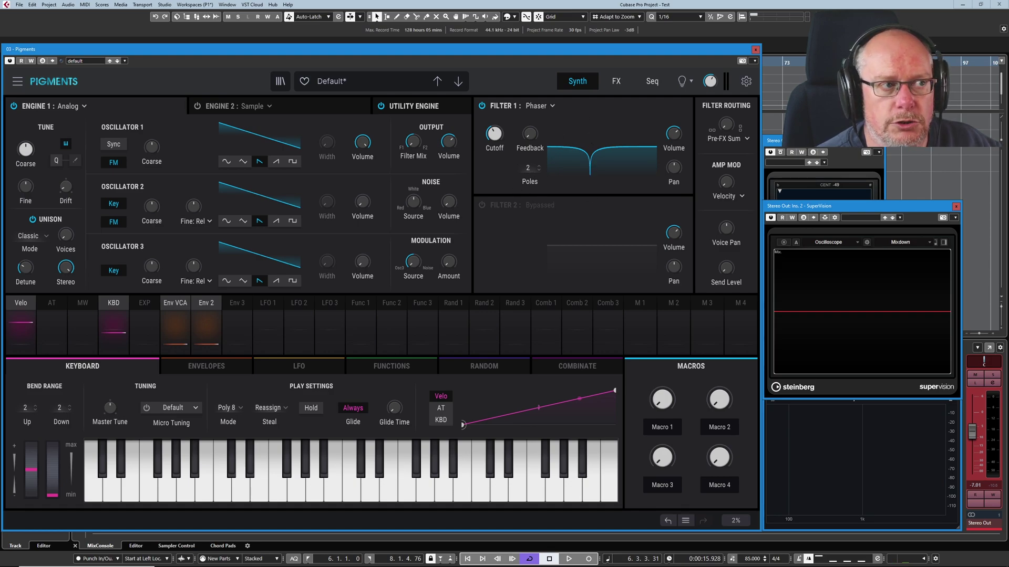
Raise the Phaser's Poles from 2 to 4, then to 12.
left_click_drag(528, 168, 528, 157)
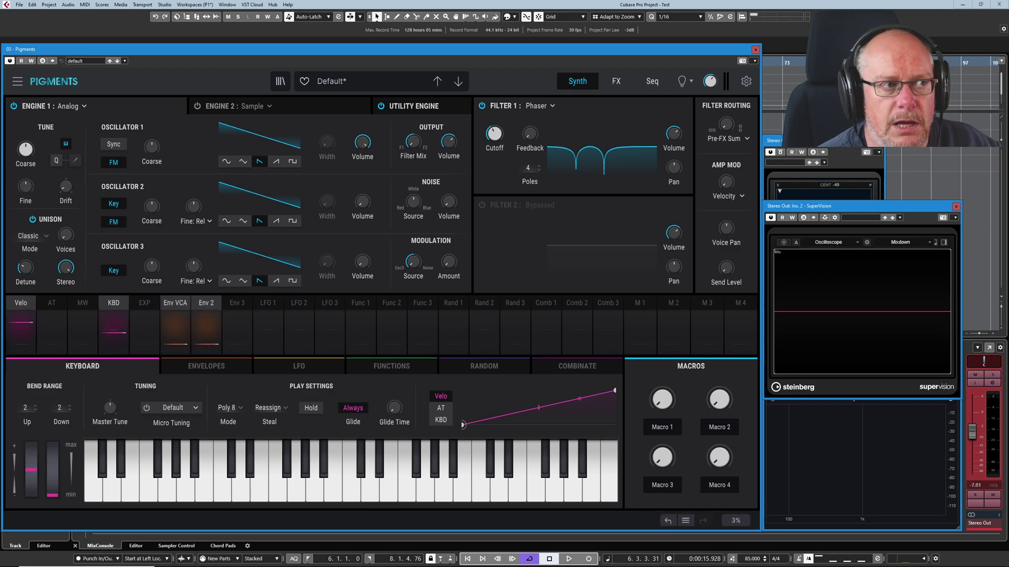
left_click_drag(528, 167, 527, 153)
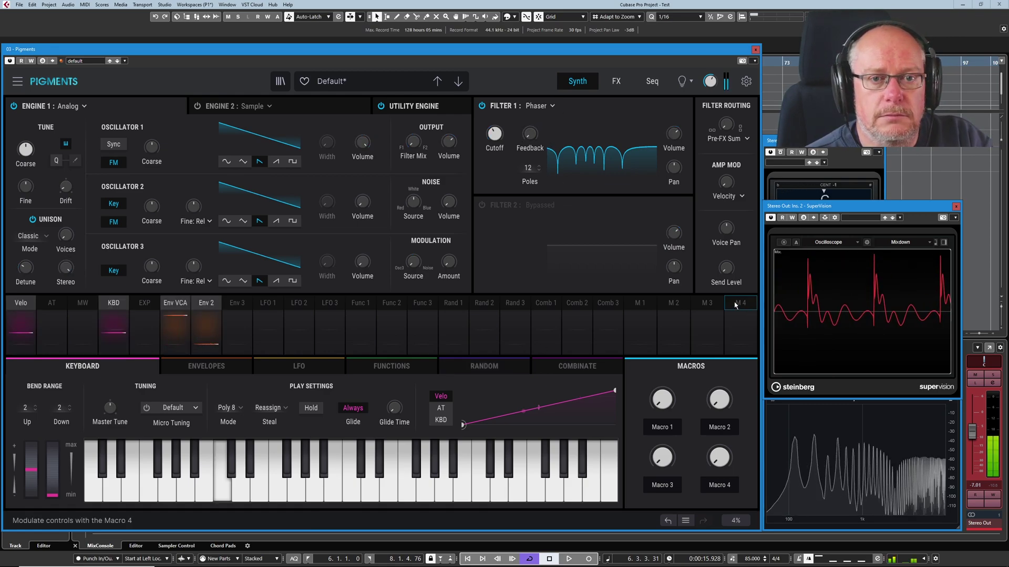
Turn the Phaser Feedback up to about 0.82 and settle Cutoff at 691 Hz.
mouse_move(724, 282)
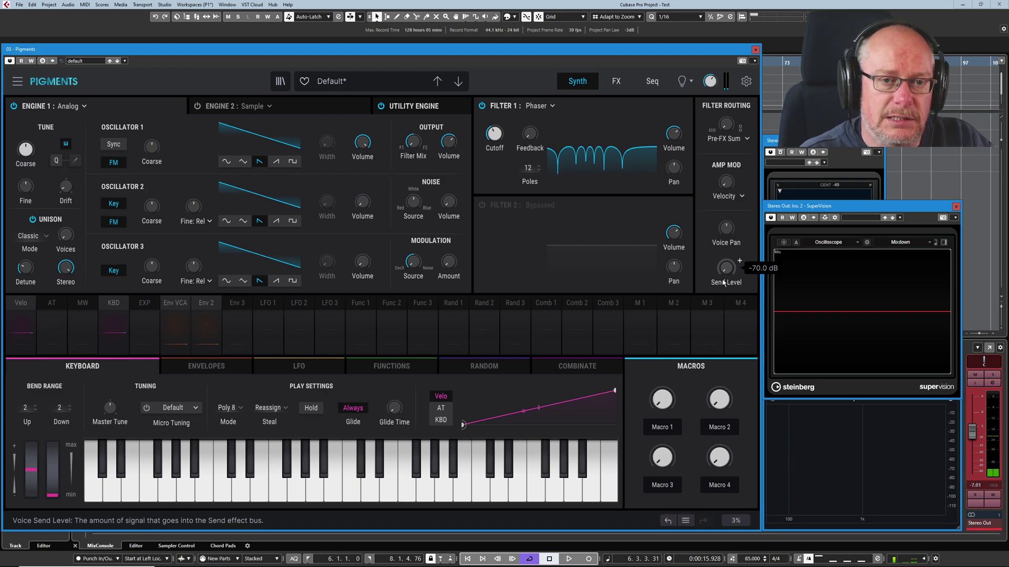
mouse_move(494, 135)
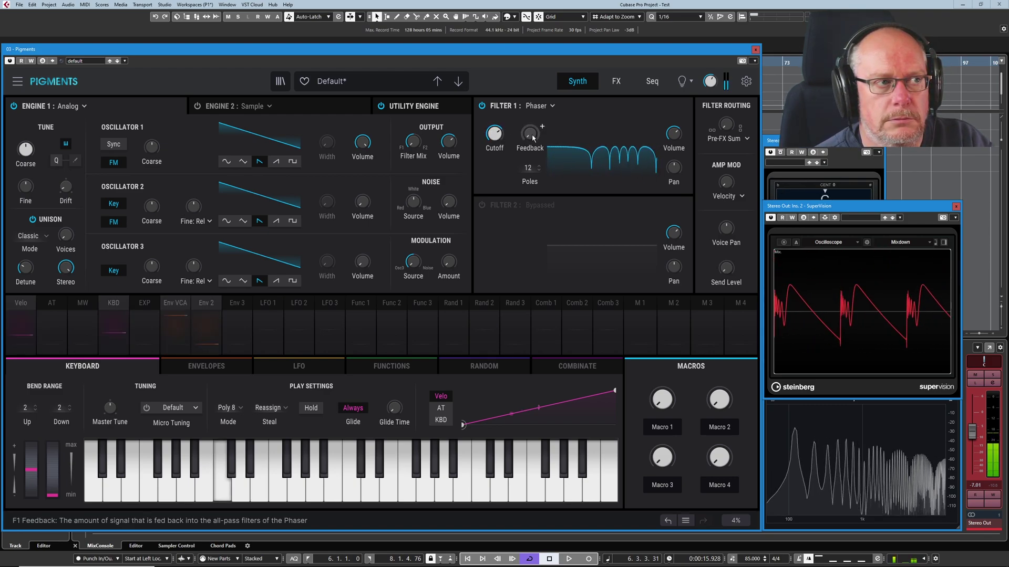
mouse_move(542, 126)
left_click_drag(528, 135, 525, 133)
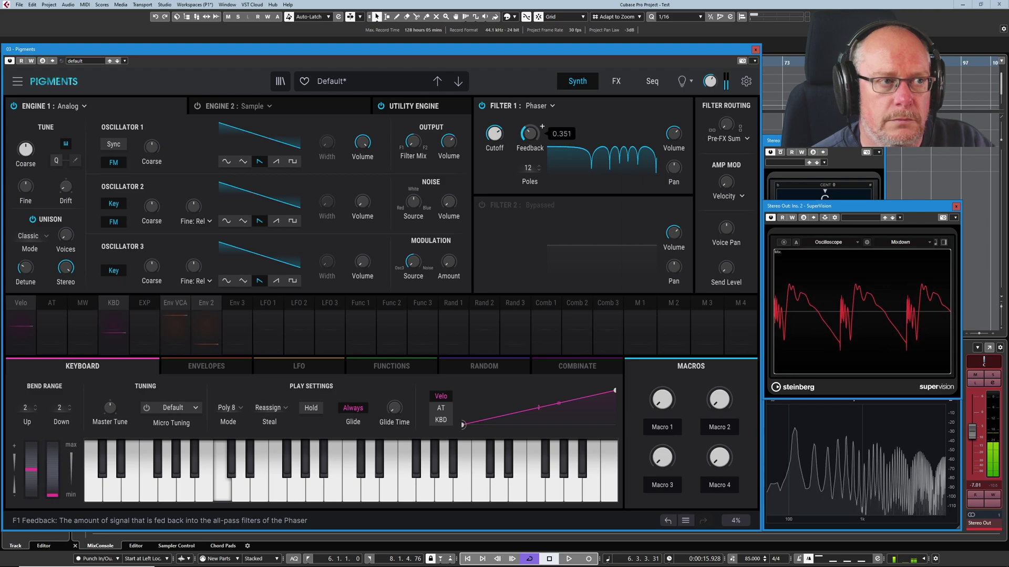
scroll(530, 133, "up", 3)
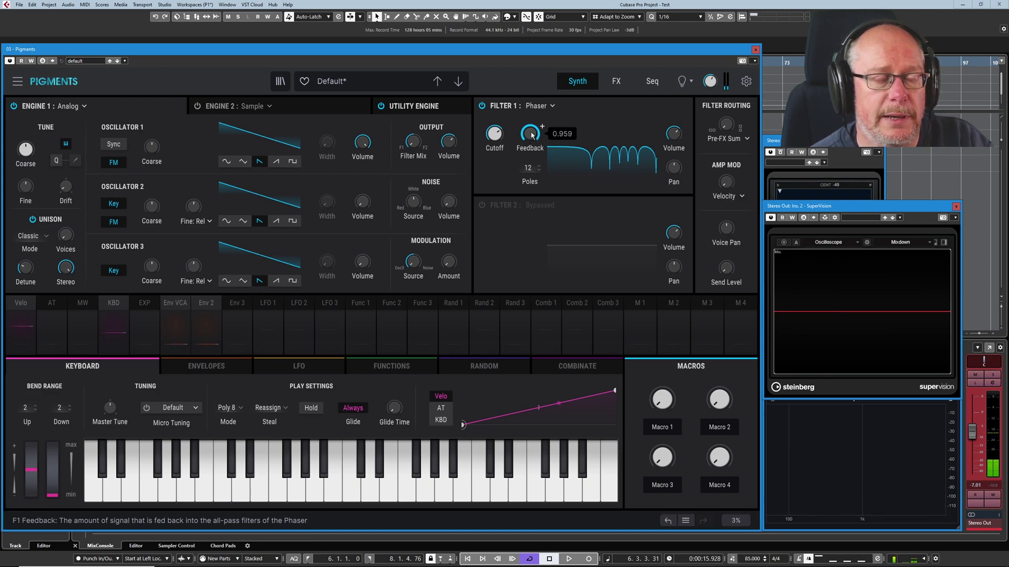
scroll(531, 136, "down", 4)
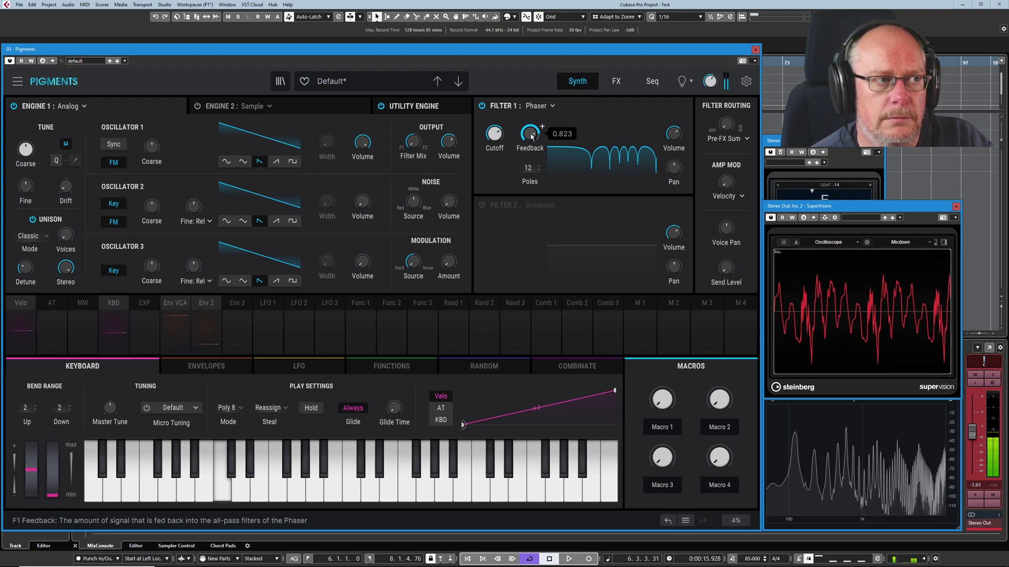
scroll(494, 133, "down", 5)
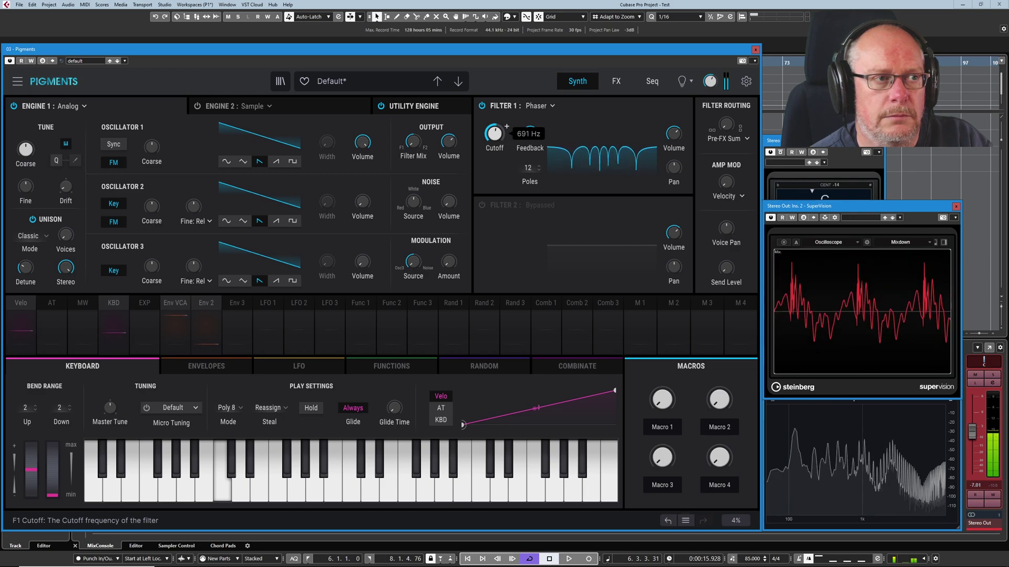
scroll(506, 127, "up", 5)
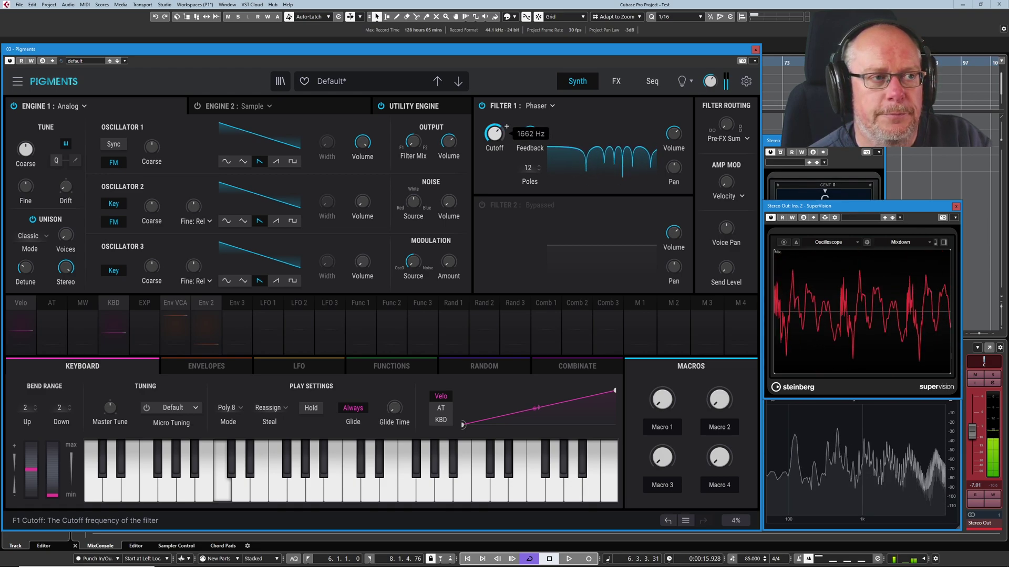
scroll(501, 138, "down", 5)
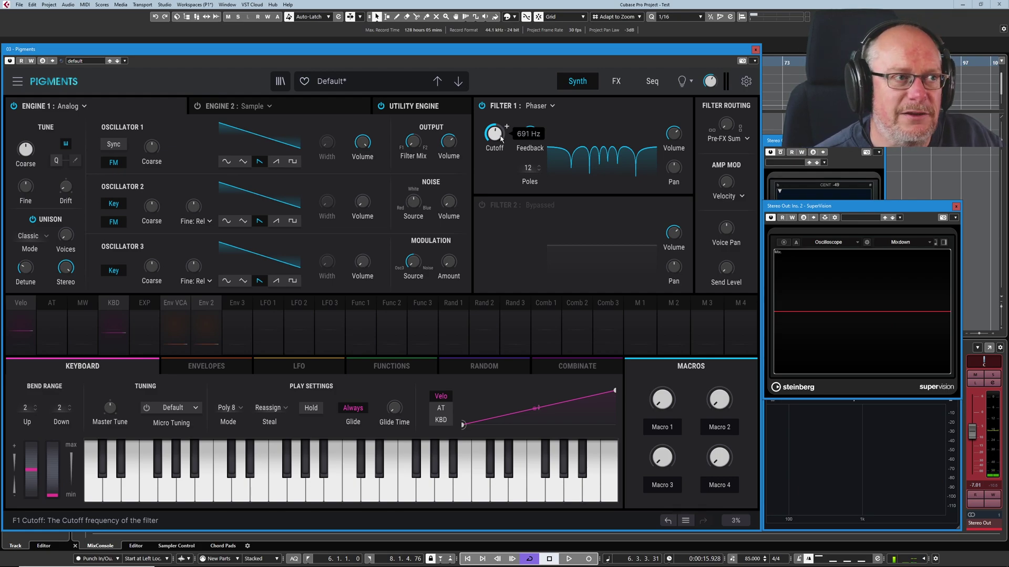
Switch Filter 1 to Formant and sweep Morph up, then back to about 0.51.
left_click(538, 106)
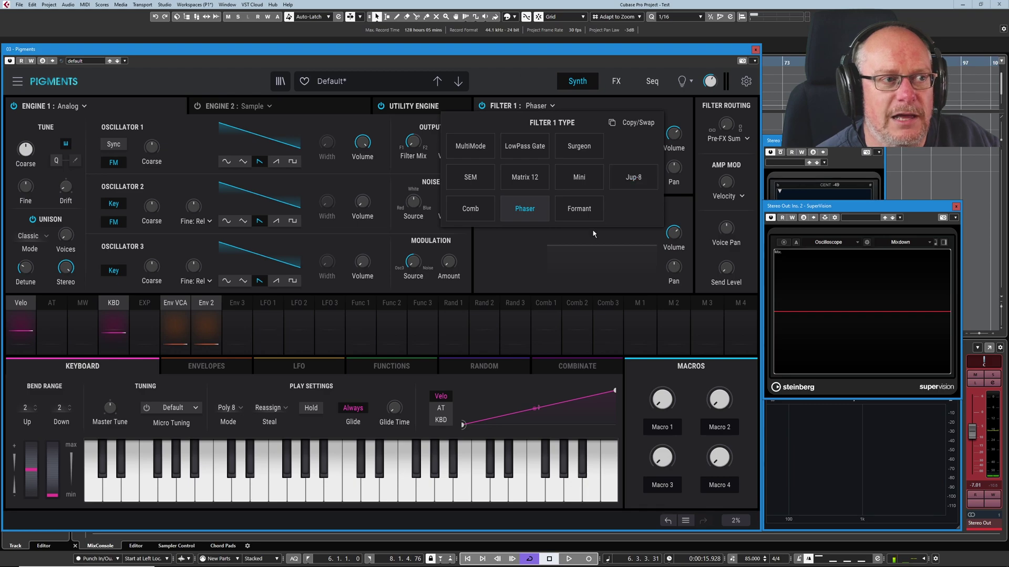
left_click(578, 209)
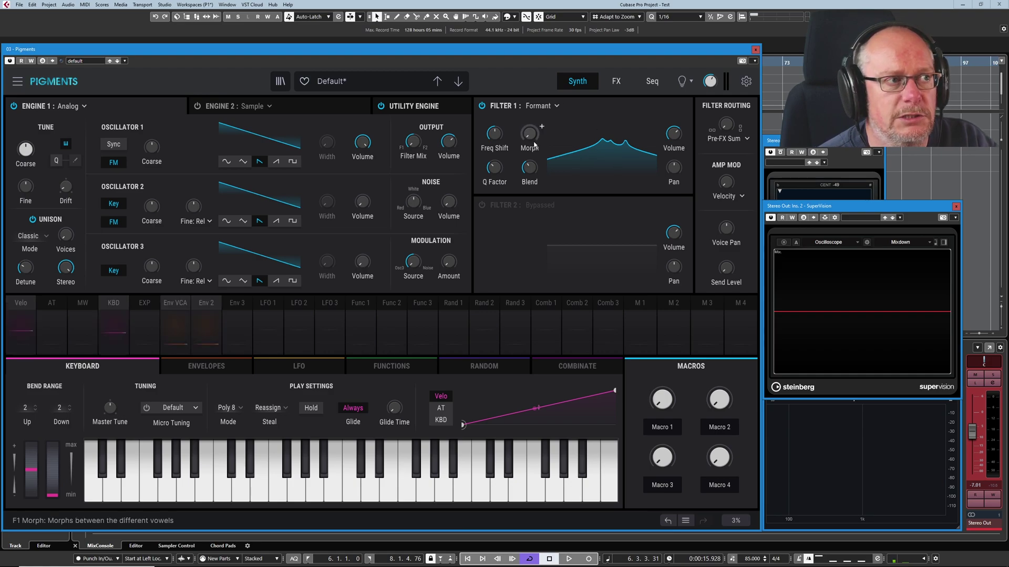
mouse_move(542, 127)
scroll(541, 127, "up", 10)
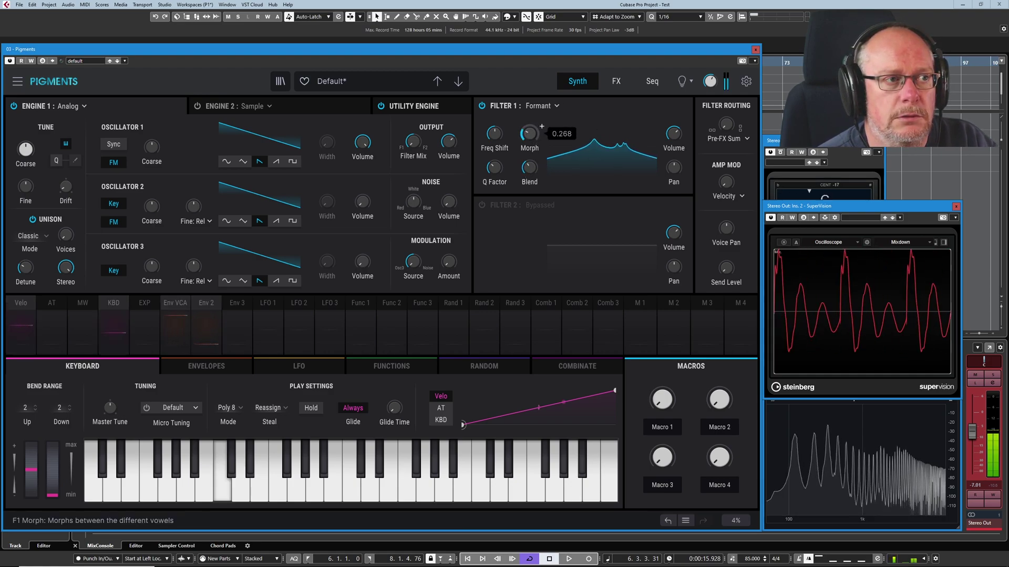
scroll(542, 127, "up", 12)
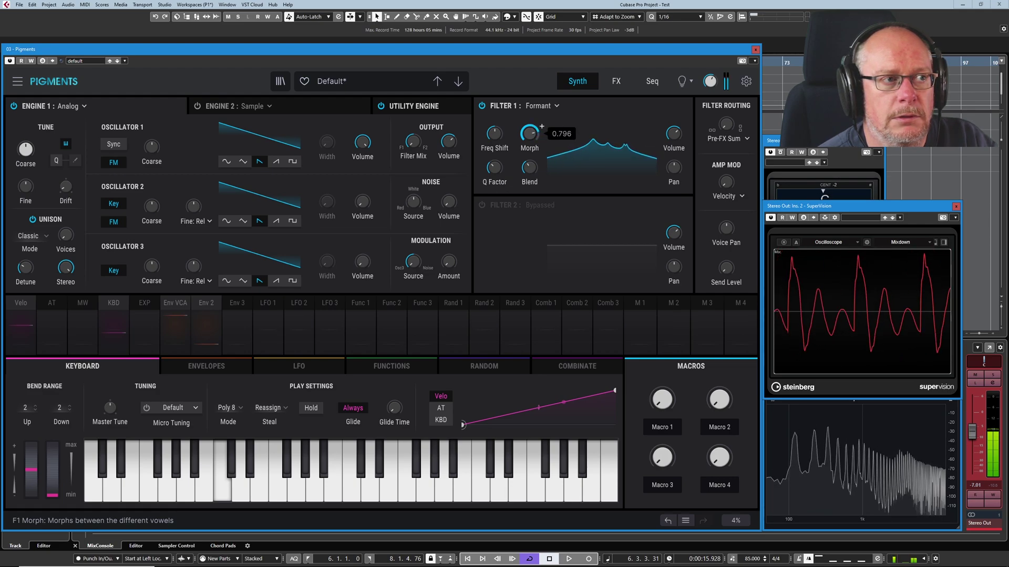
mouse_move(504, 141)
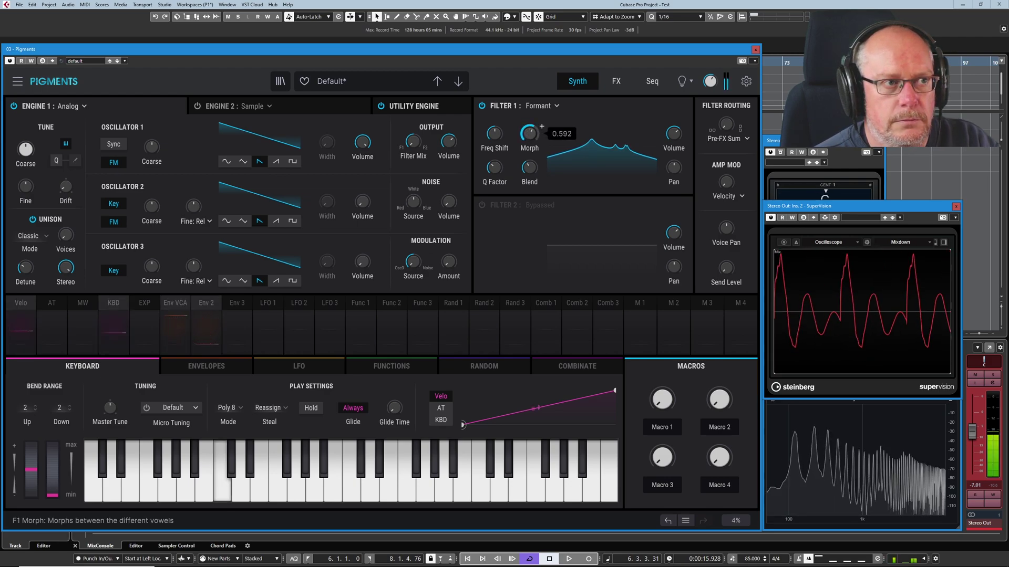
scroll(542, 126, "down", 5)
Raise the Formant Q Factor and set Morph to about 0.26.
scroll(542, 126, "down", 3)
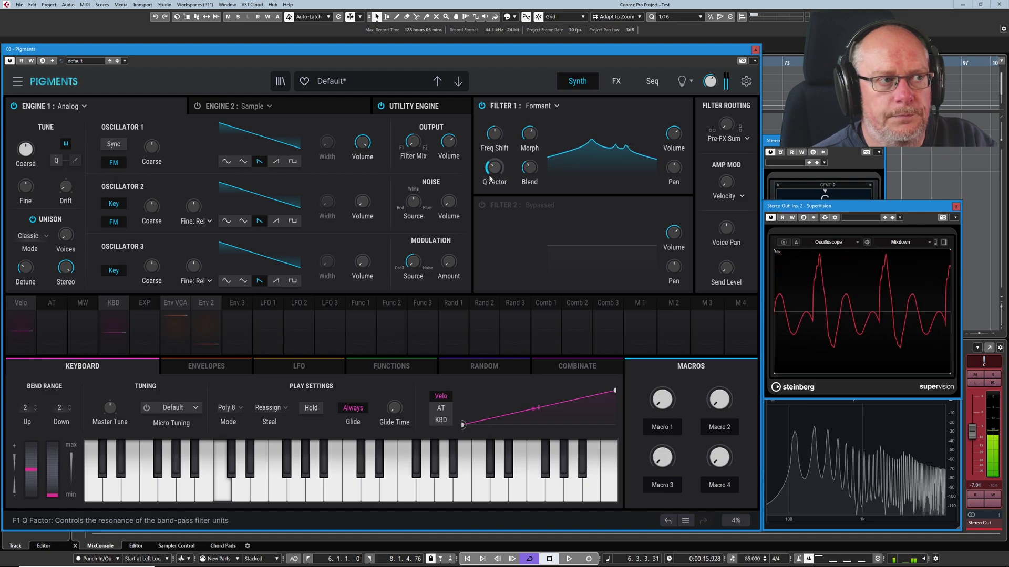
mouse_move(491, 170)
left_mouse_down()
mouse_move(492, 145)
mouse_move(493, 161)
left_mouse_up()
mouse_move(531, 133)
left_mouse_down()
mouse_move(541, 126)
mouse_move(527, 133)
left_mouse_up()
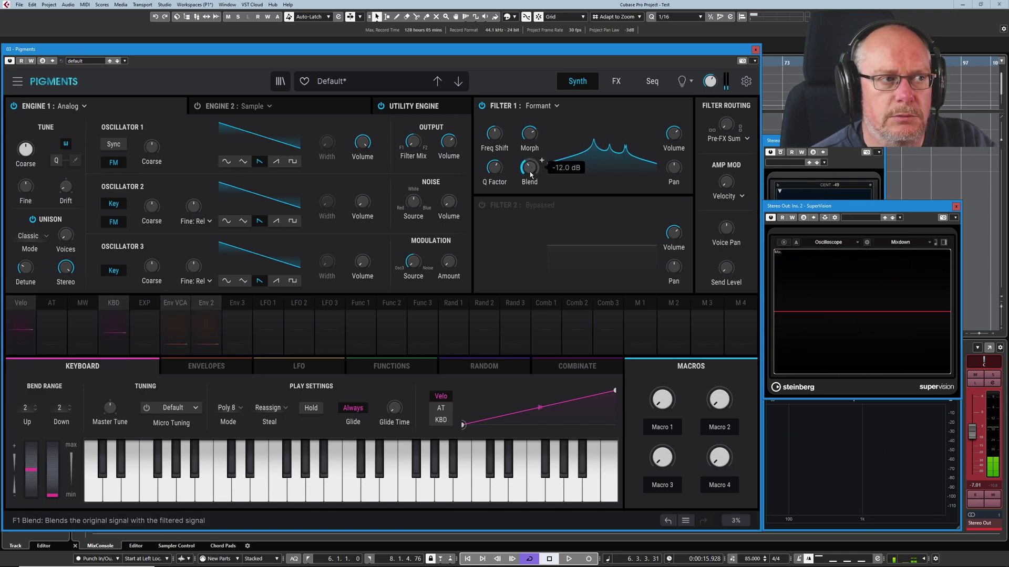
Set Blend to about -29 dB and sweep Freq Shift down, then up to 2.66.
left_click_drag(530, 174, 527, 168)
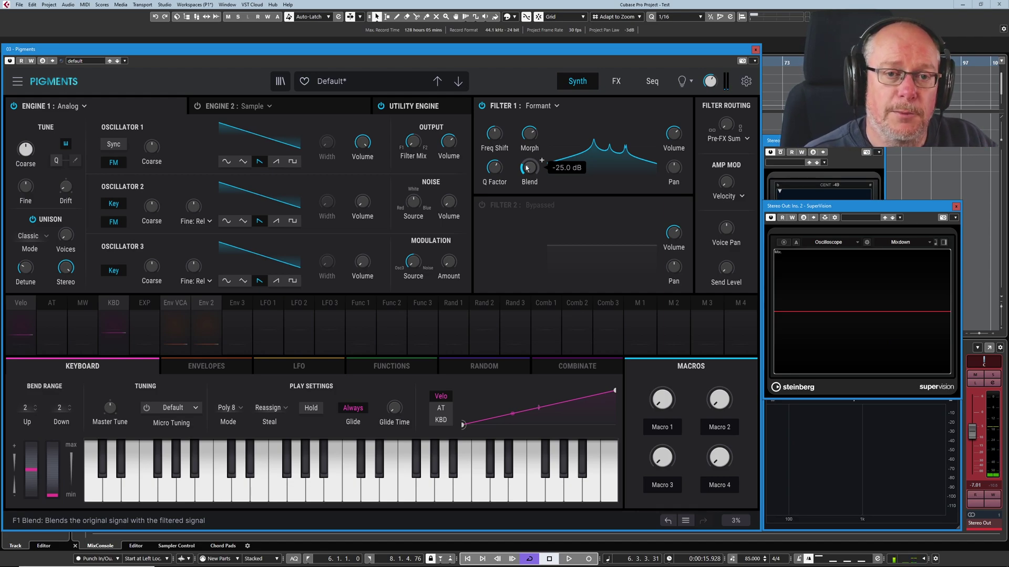
left_click_drag(527, 168, 526, 171)
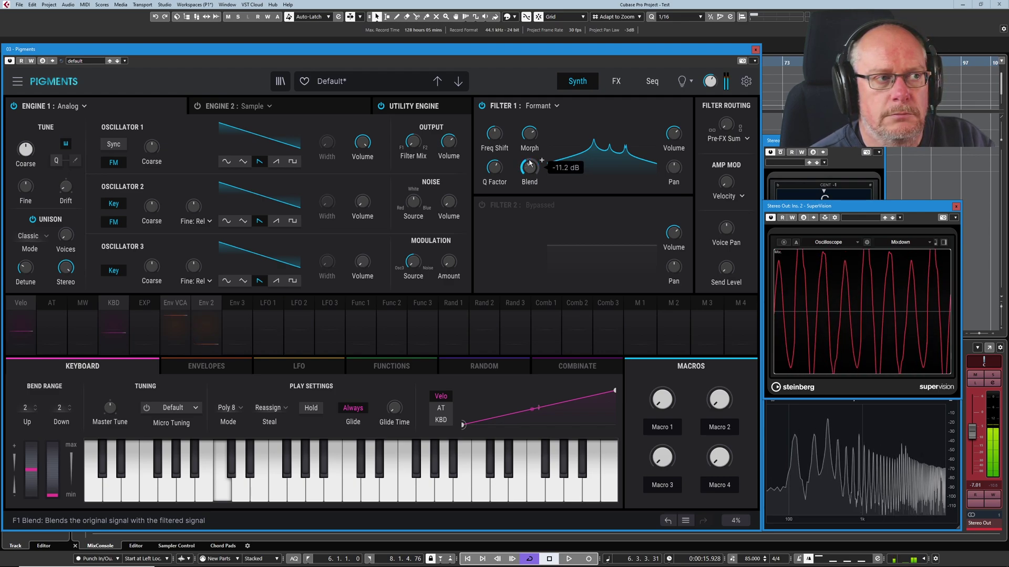
left_click_drag(493, 133, 494, 132)
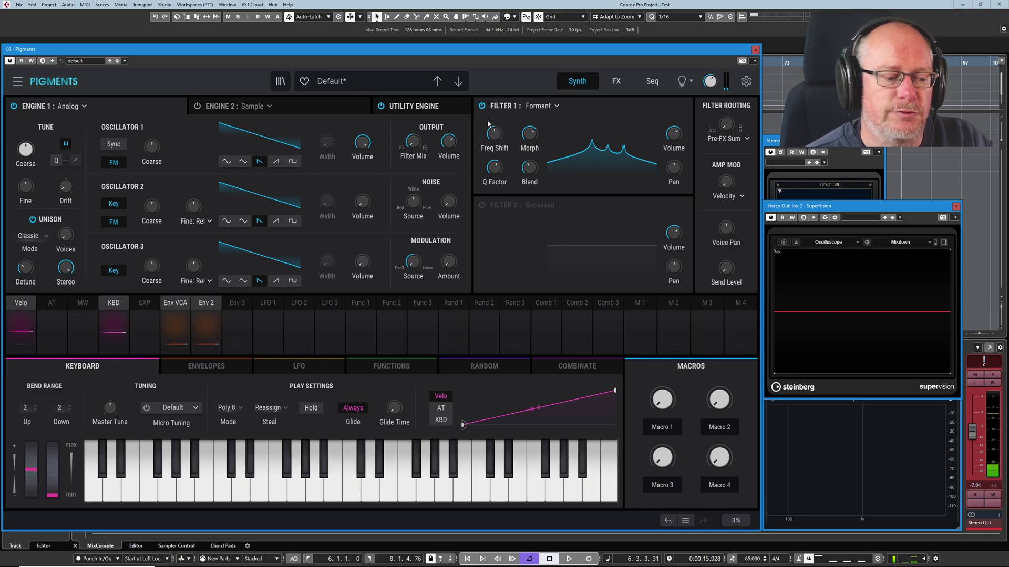
mouse_move(494, 133)
left_mouse_down()
mouse_move(494, 124)
mouse_move(542, 125)
mouse_move(506, 126)
left_mouse_up()
Switch Filter 1 from Formant to Mini and sweep its cutoff to about 1312 Hz.
left_click(538, 105)
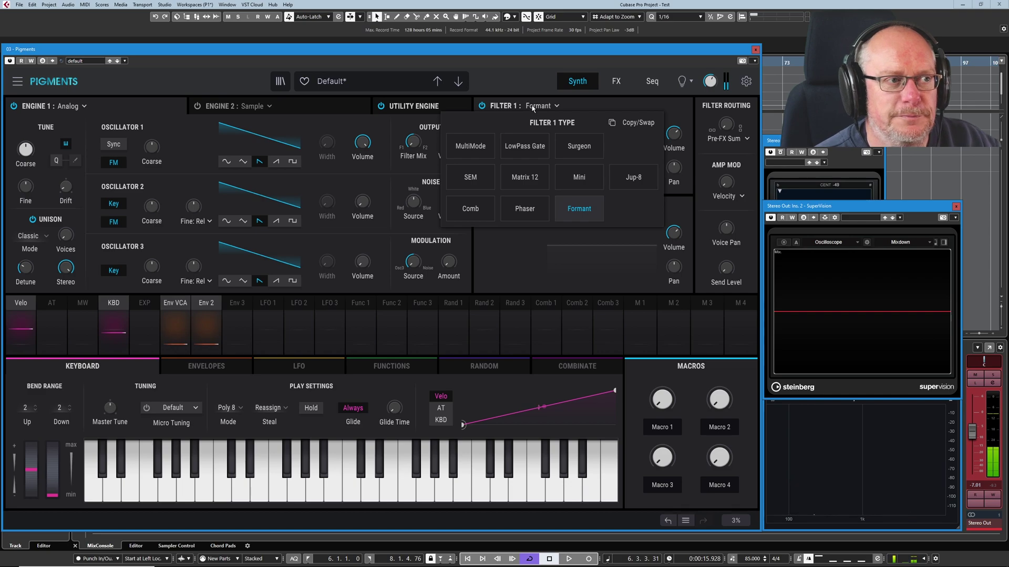
left_click(580, 181)
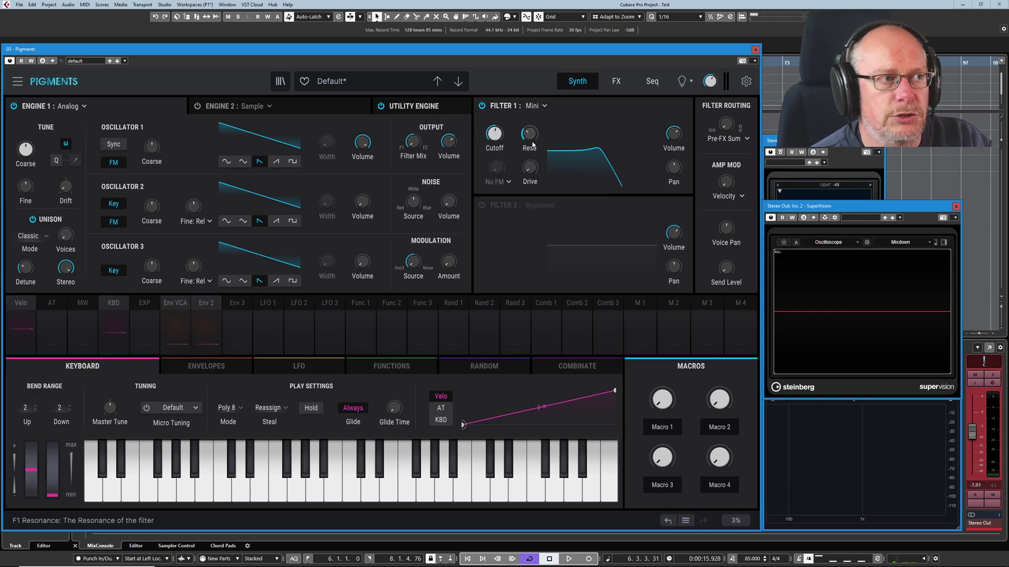
mouse_move(500, 143)
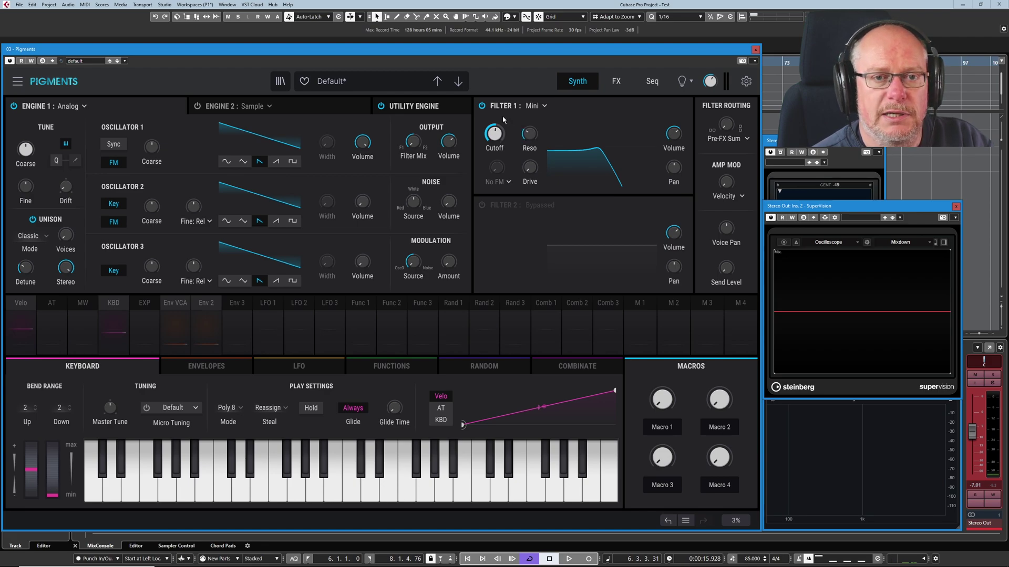
mouse_move(501, 144)
left_mouse_down()
mouse_move(501, 107)
mouse_move(506, 126)
left_mouse_up()
scroll(506, 127, "down", 15)
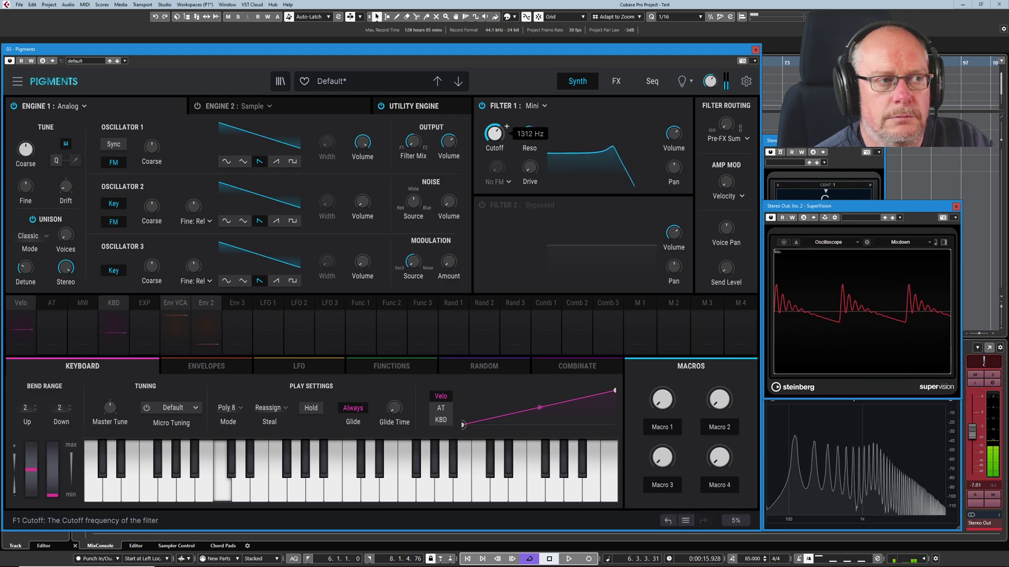
Change Filter 1 to Surgeon, set Spread to 0 % and lower the band-pass cutoff.
left_click(536, 106)
left_click(575, 147)
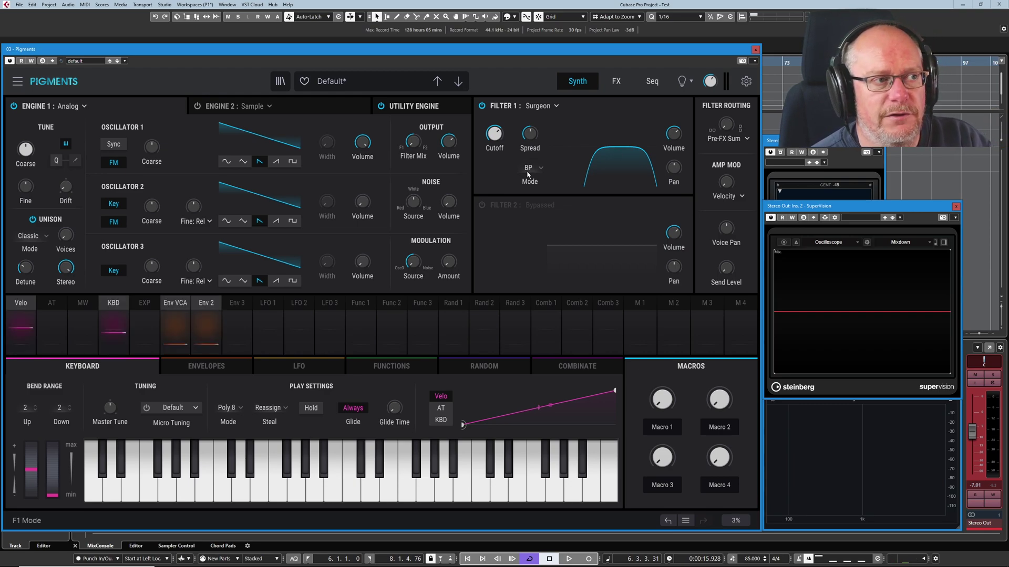
mouse_move(534, 138)
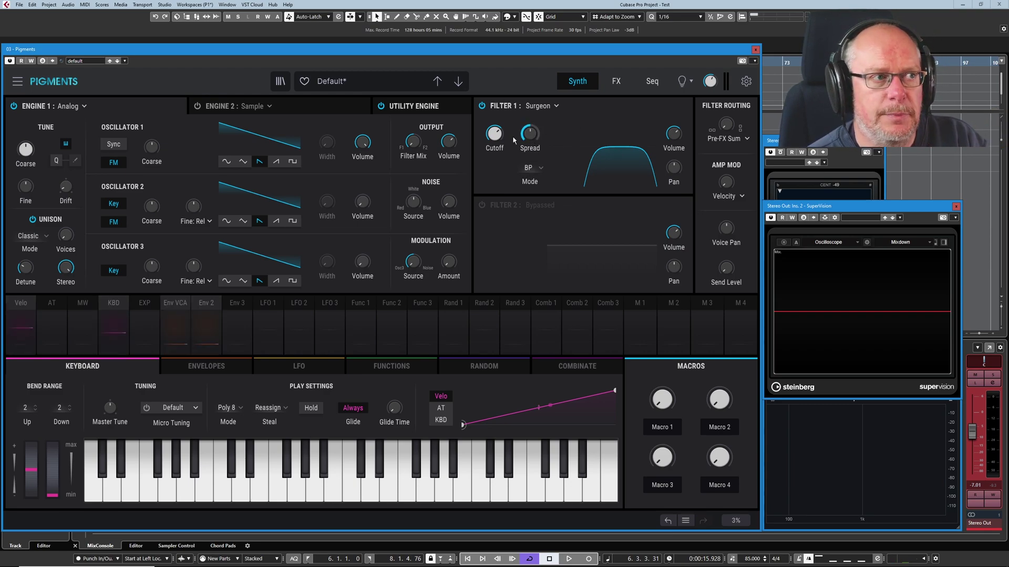
left_click_drag(534, 139, 534, 158)
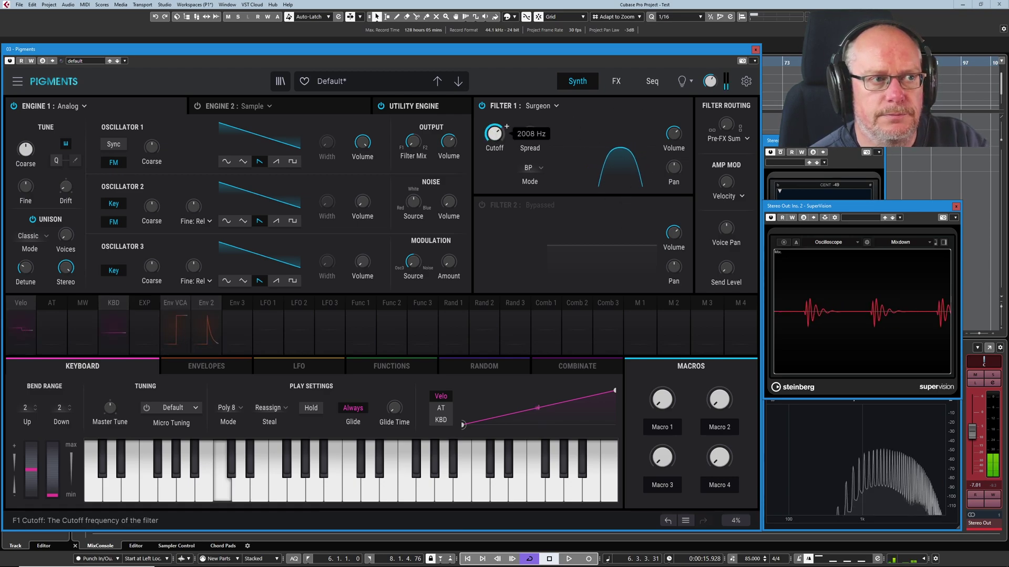
left_click_drag(494, 133, 494, 136)
Switch the Surgeon filter mode from BP to LP, ending in HP.
left_click(529, 168)
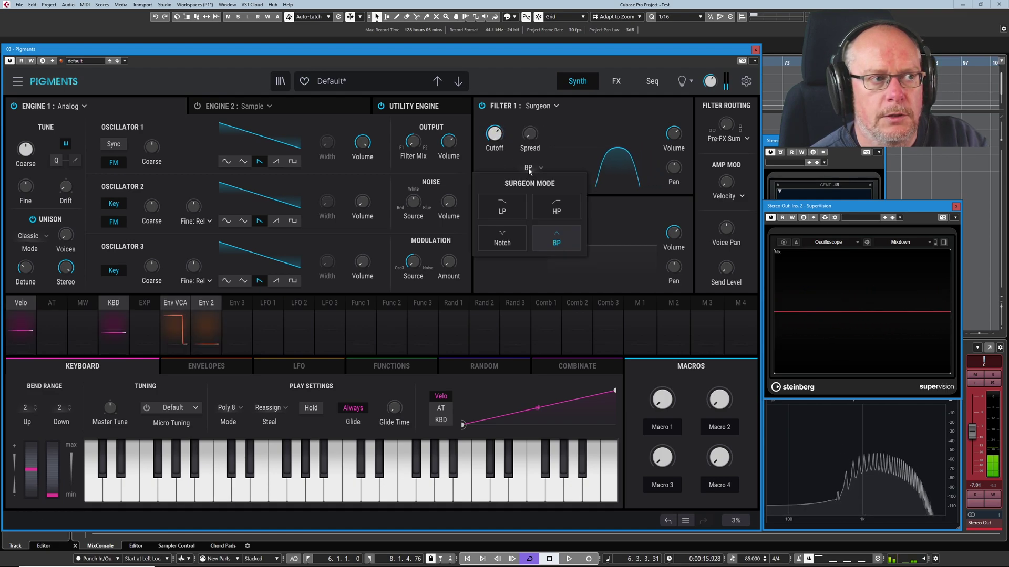
left_click(503, 209)
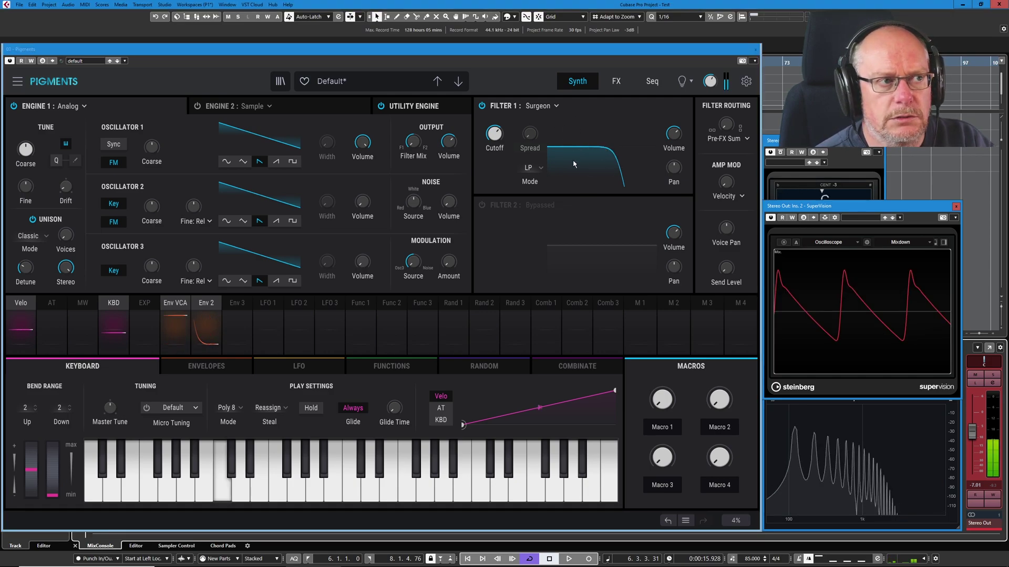
scroll(529, 167, "down", 1)
scroll(507, 126, "down", 2)
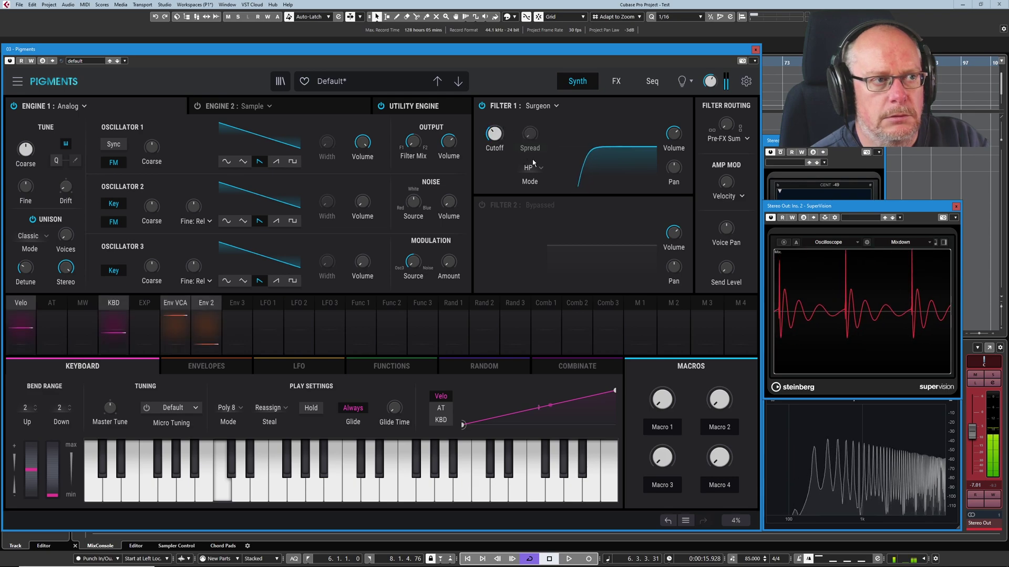
Change Filter 1 to Jup-8 and raise its resonance to about 0.81.
left_click(541, 106)
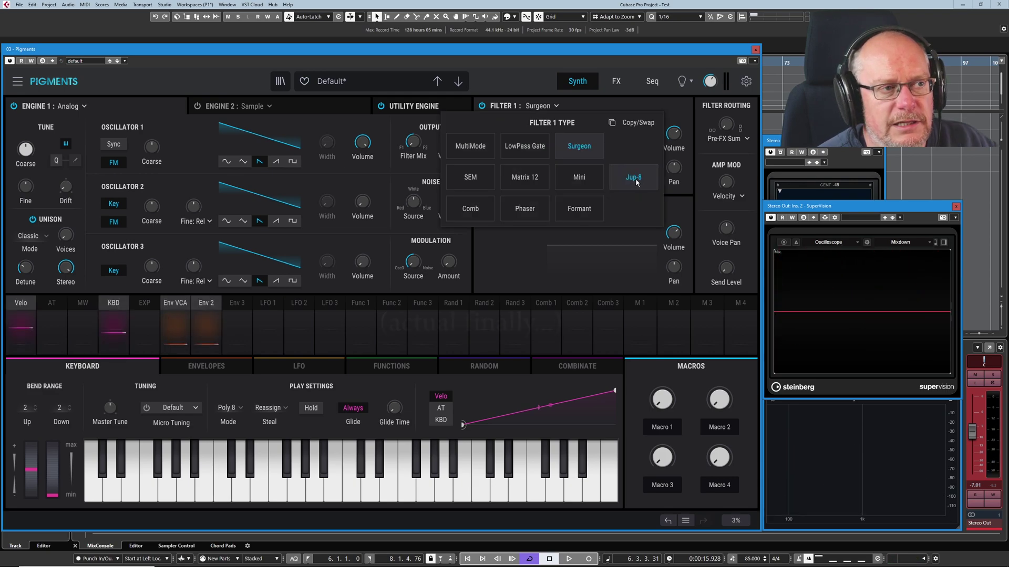
left_click(634, 178)
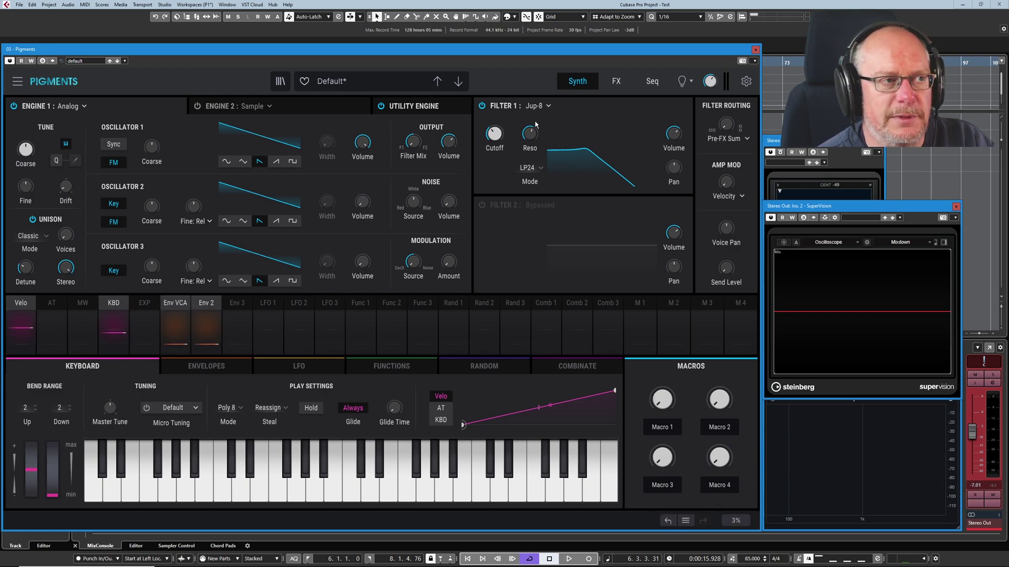
mouse_move(540, 137)
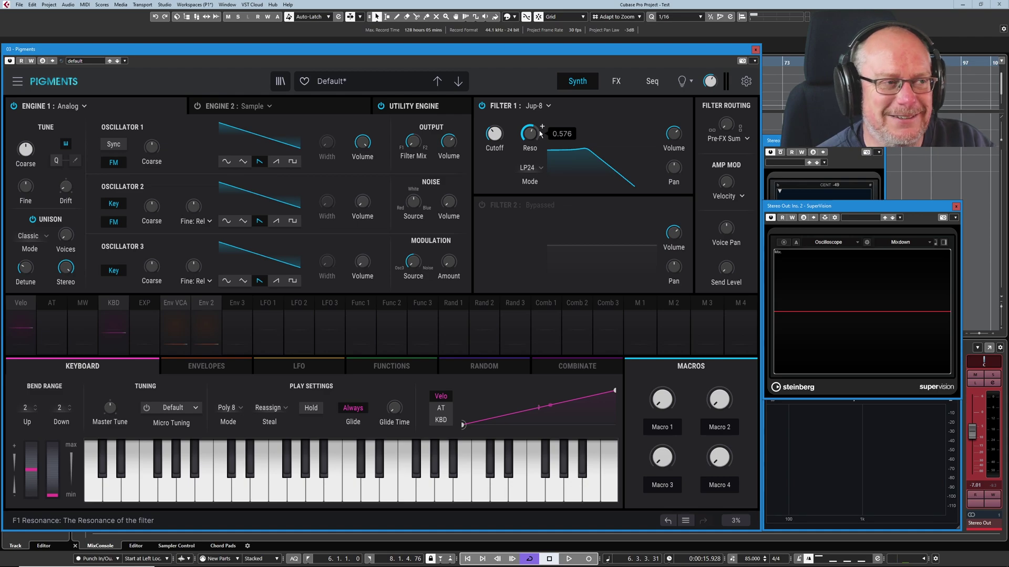
mouse_move(500, 140)
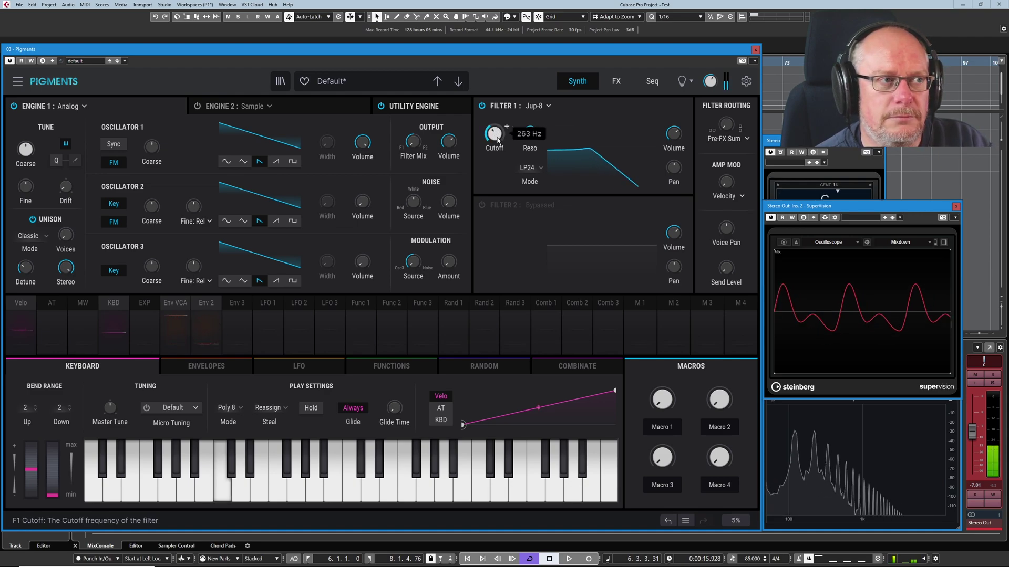
scroll(532, 136, "up", 3)
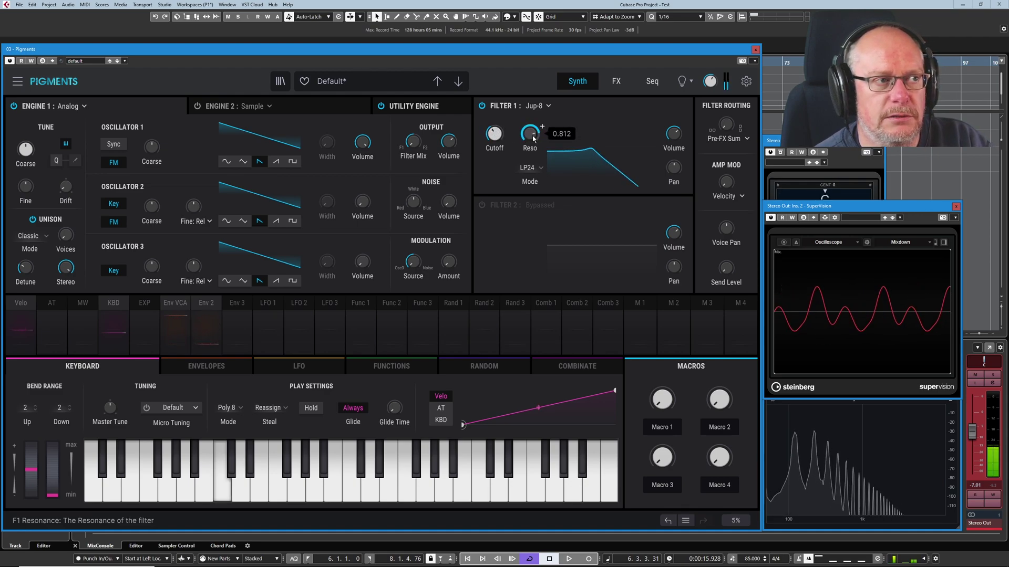
Try the Jup-8 filter in LP12 mode, then return it to LP24.
left_click(529, 170)
left_click(526, 205)
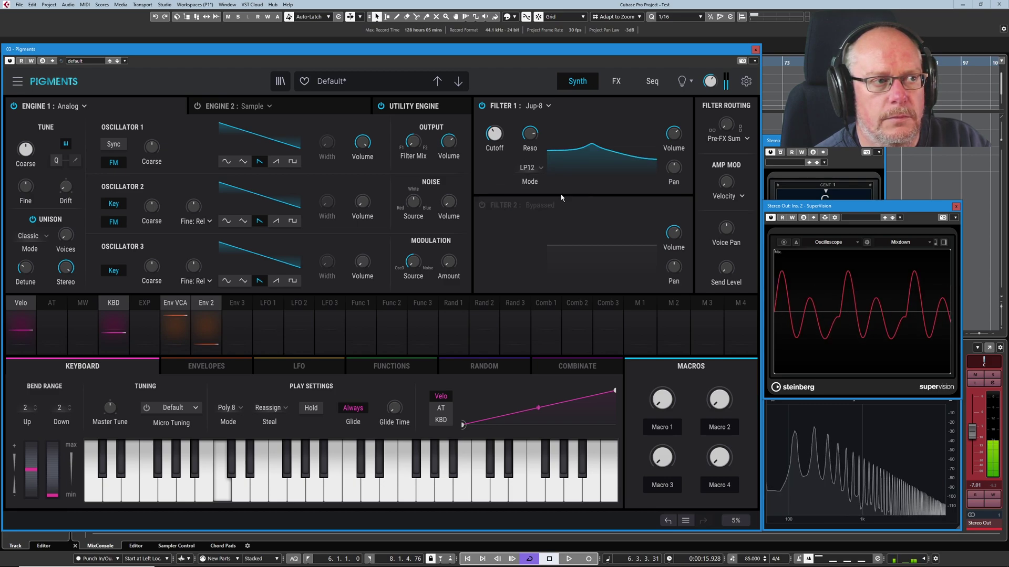
left_click(528, 169)
left_click(500, 206)
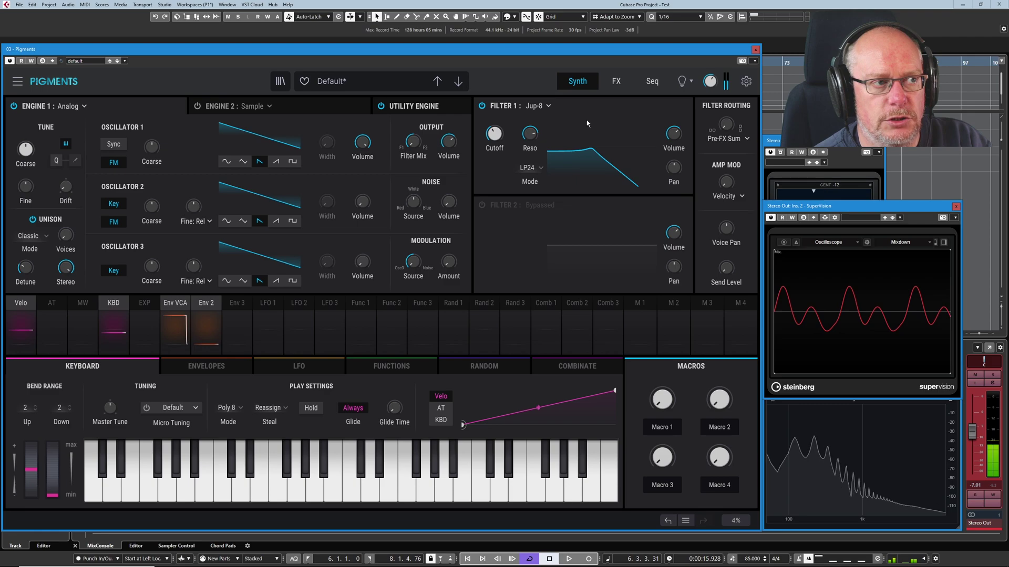
Set Filter 1 to MultiMode with LFO 2 as its FM source and show LFO 2's routing.
left_click(537, 104)
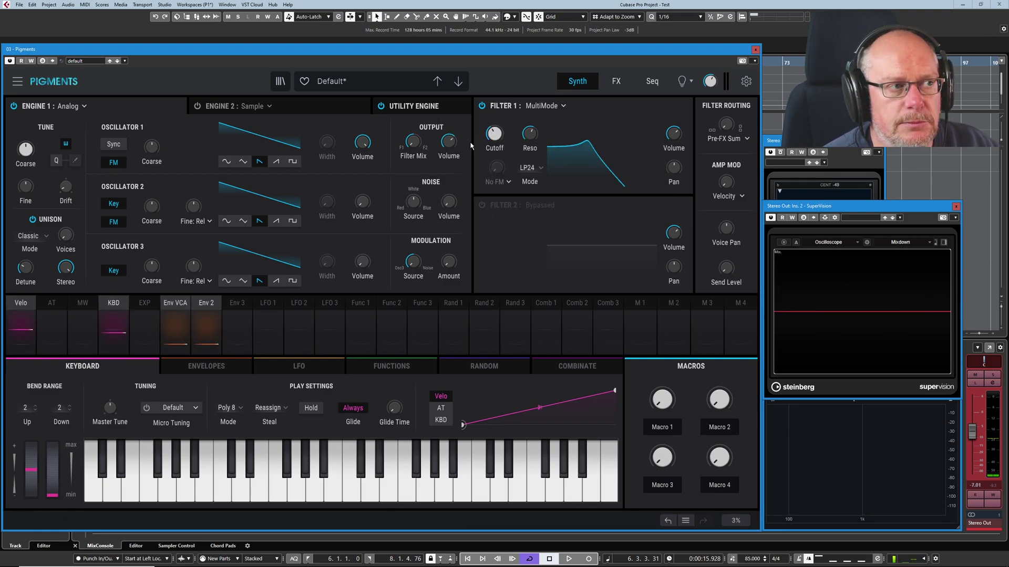
left_click(506, 183)
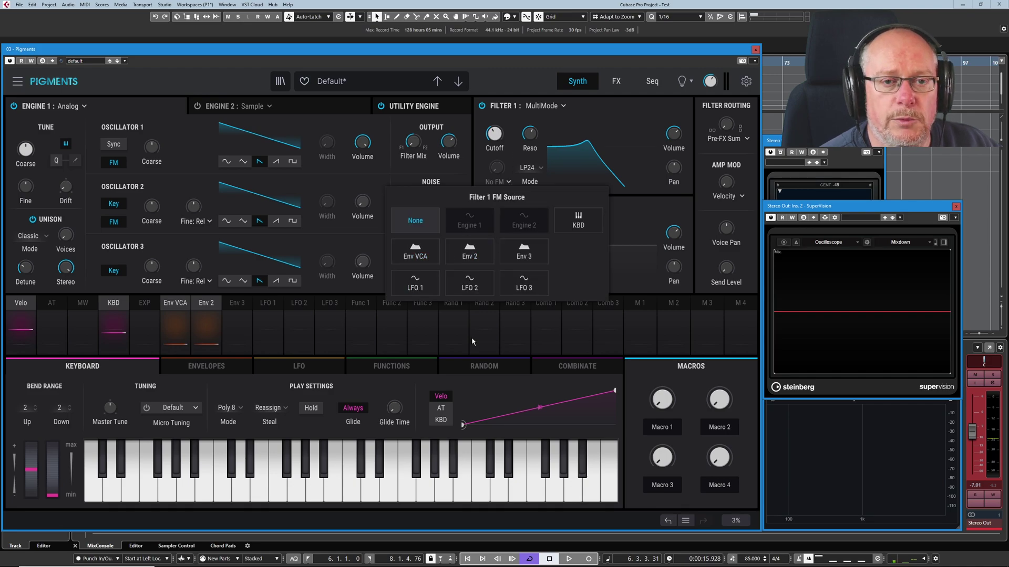
left_click(469, 281)
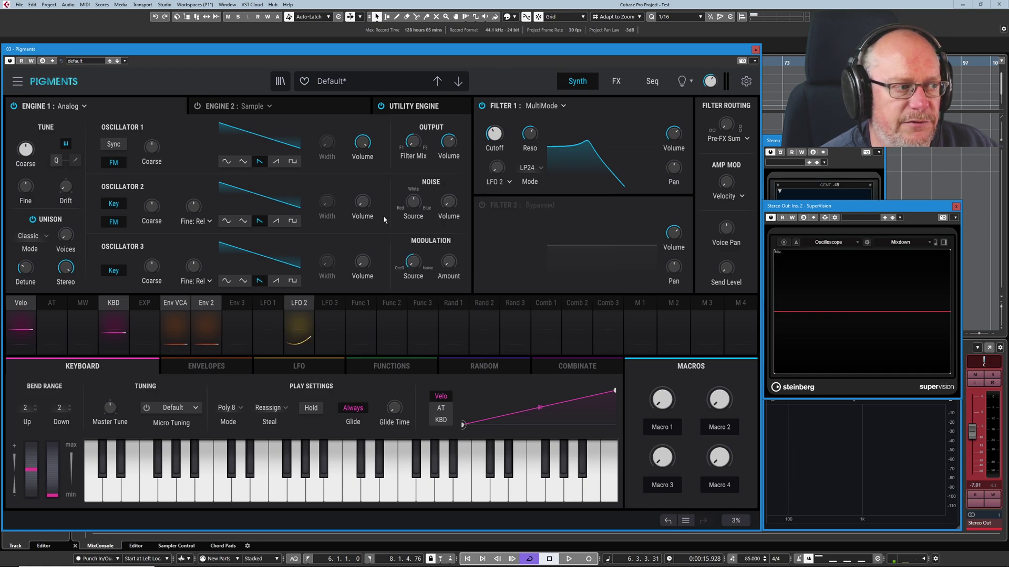
left_click(299, 305)
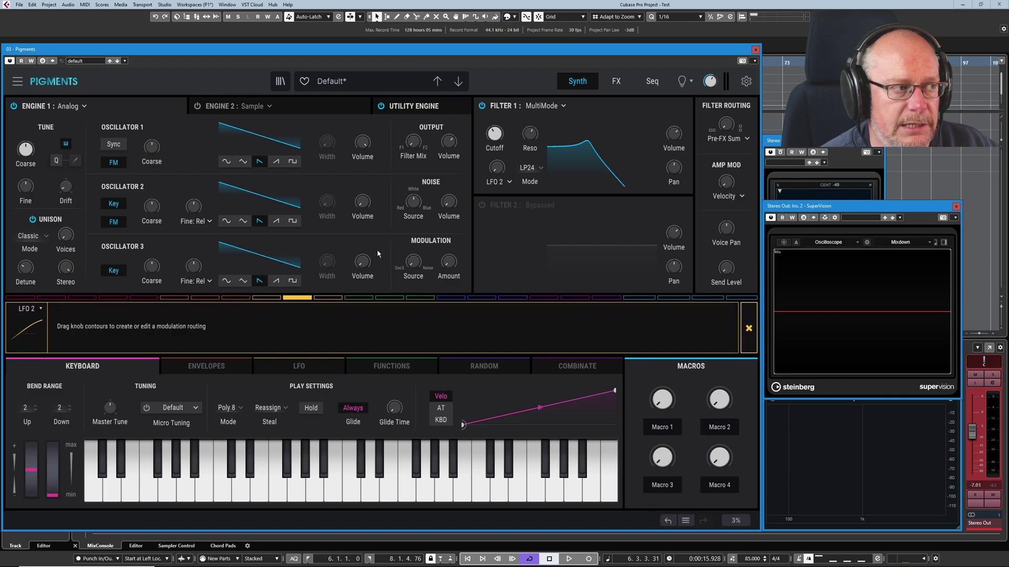
Show the LFO 1/2/3 editors and set Filter 1's LFO 2 FM amount to about 0.284.
left_click(297, 368)
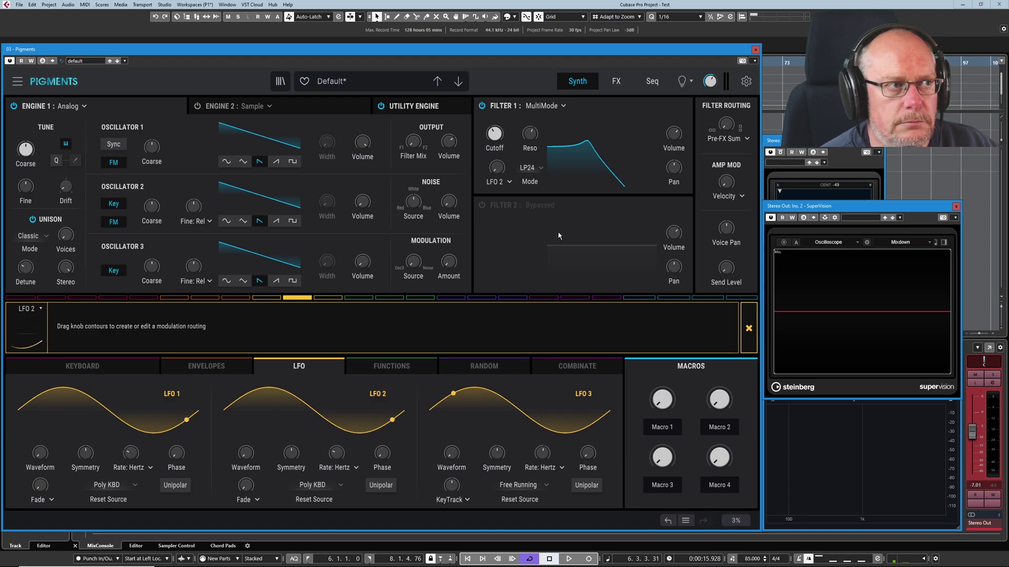
mouse_move(497, 170)
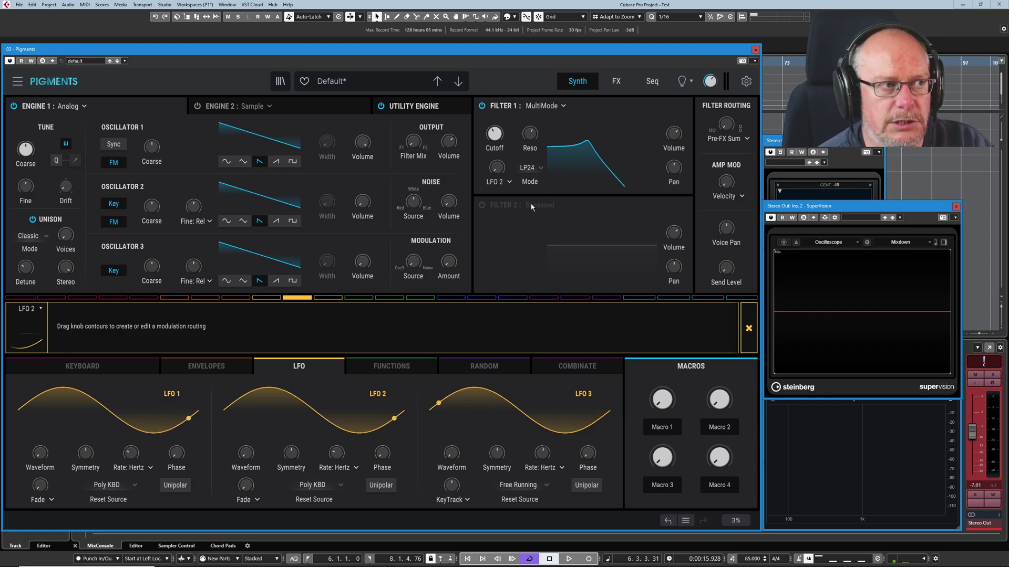
left_click_drag(496, 167, 494, 127)
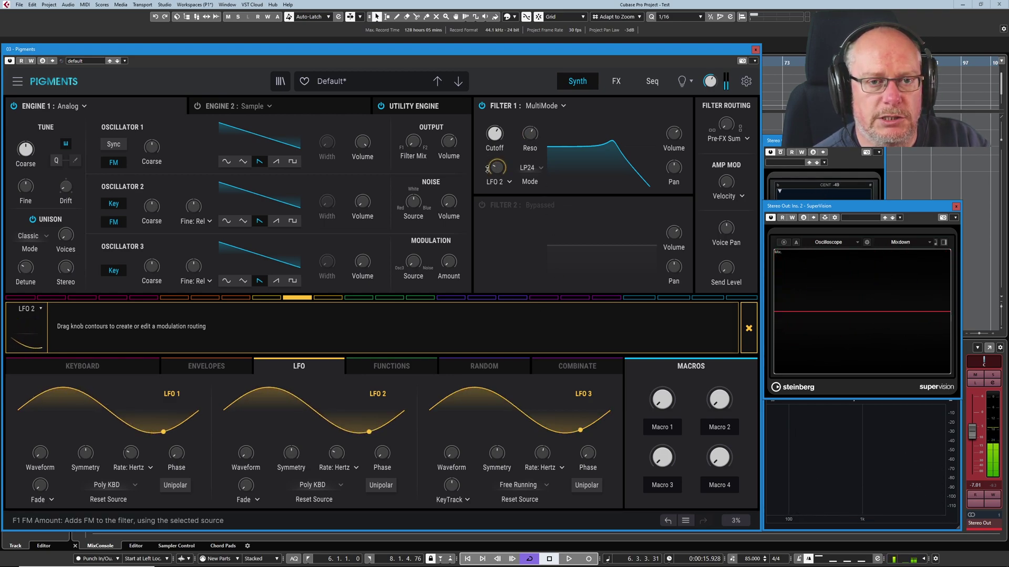
mouse_move(495, 171)
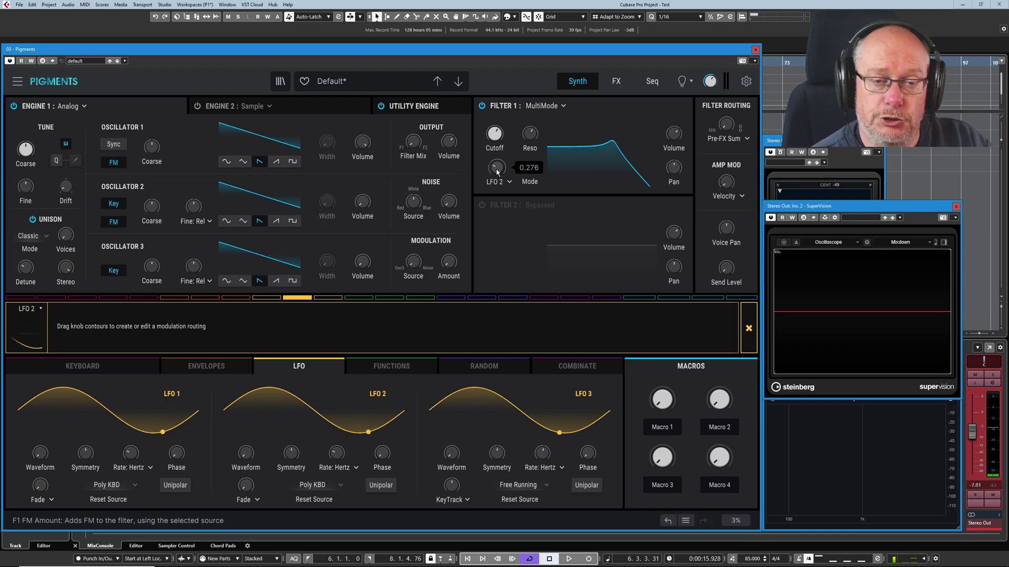
left_click_drag(496, 172, 497, 196)
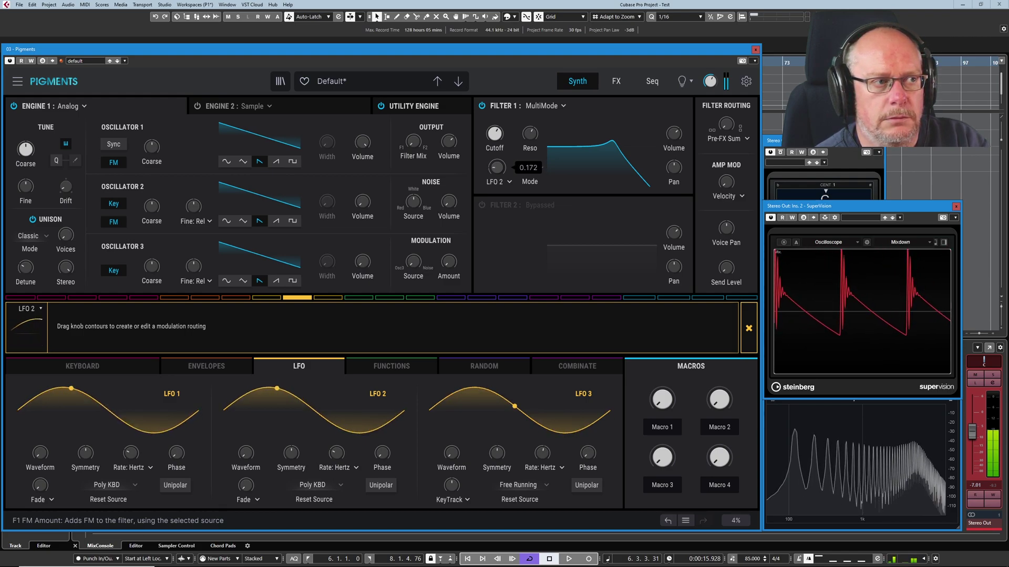
left_click_drag(497, 195, 497, 131)
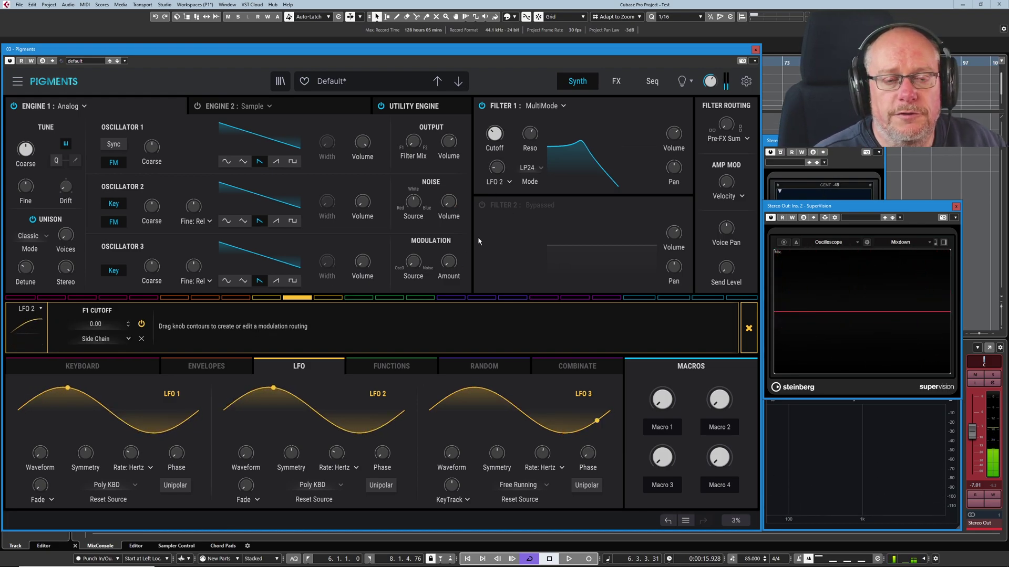